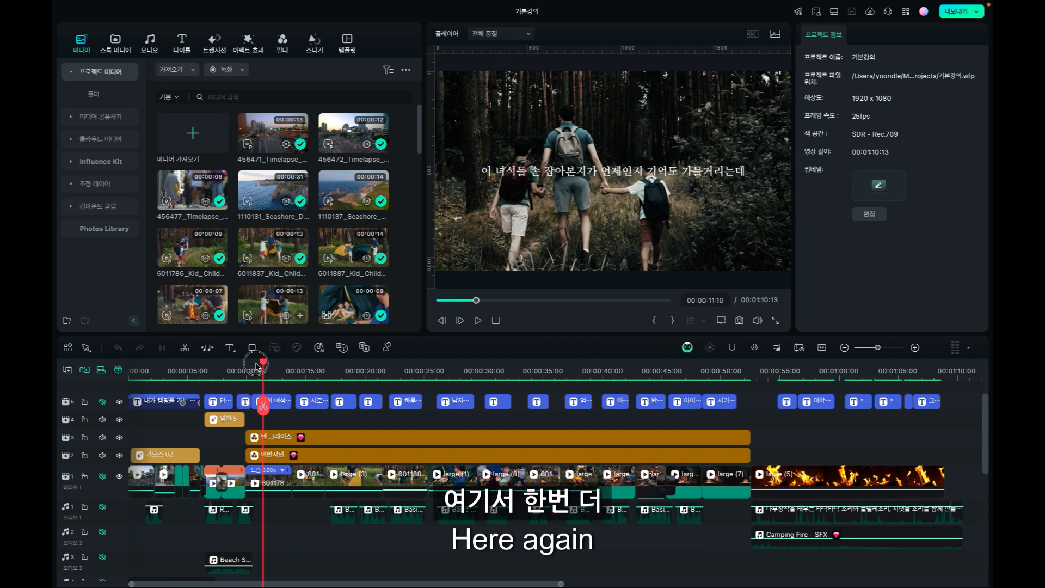
Trim the ends of the crackling-wood audio clip and the Camping Fire - SFX clip to the end of the video at 00:01:08:24
left_click_drag(263, 363, 112, 376)
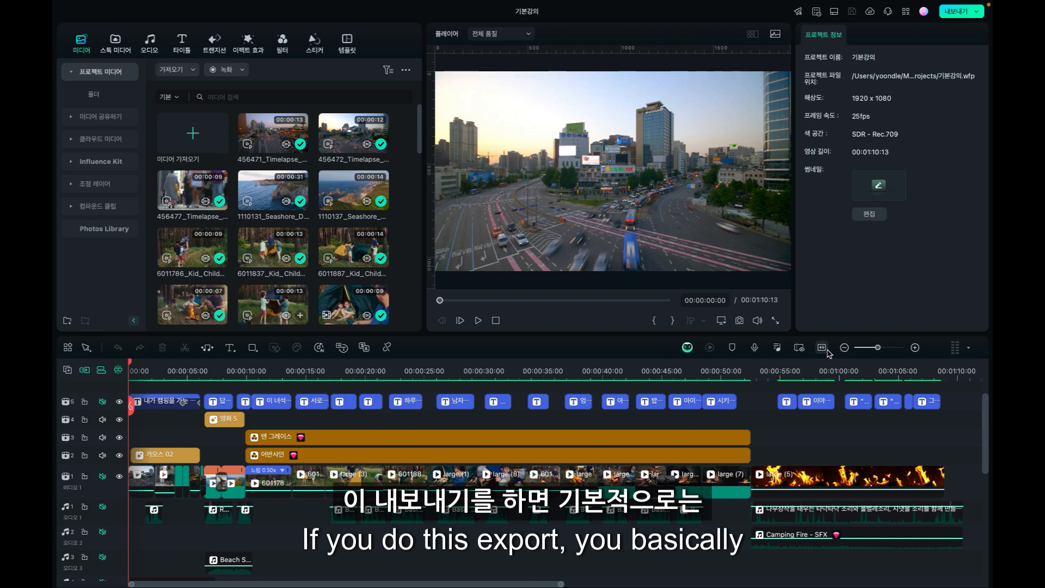
left_click(844, 347)
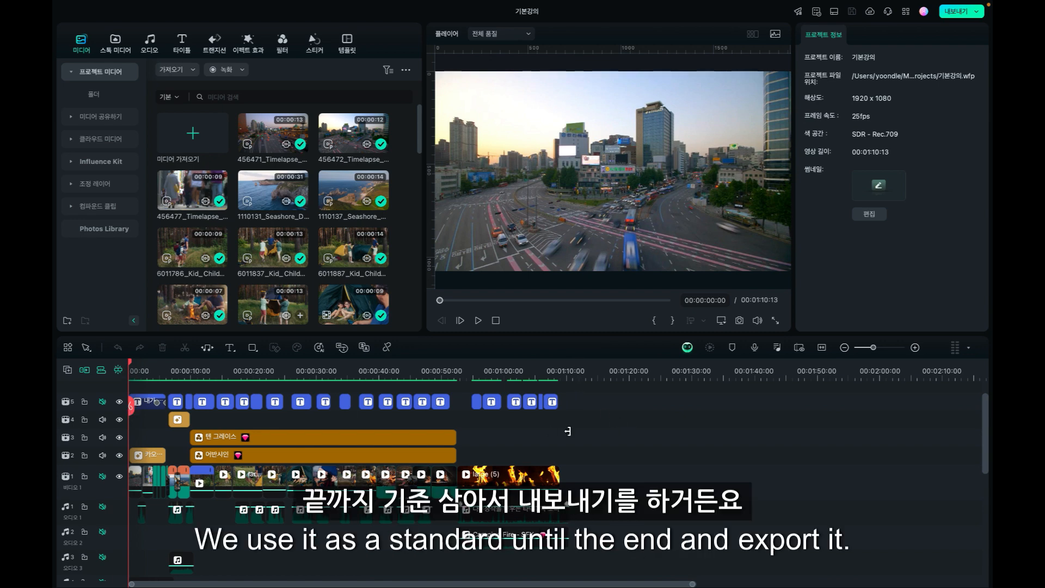
left_click(570, 362)
mouse_move(571, 360)
left_mouse_down()
mouse_move(561, 361)
mouse_move(578, 362)
left_mouse_up()
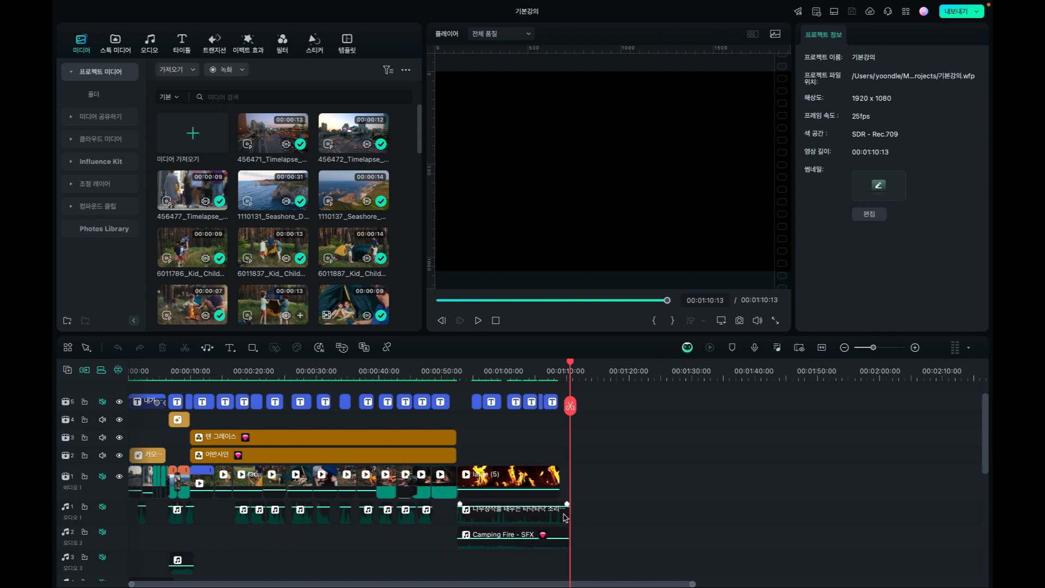
left_click_drag(568, 362, 561, 364)
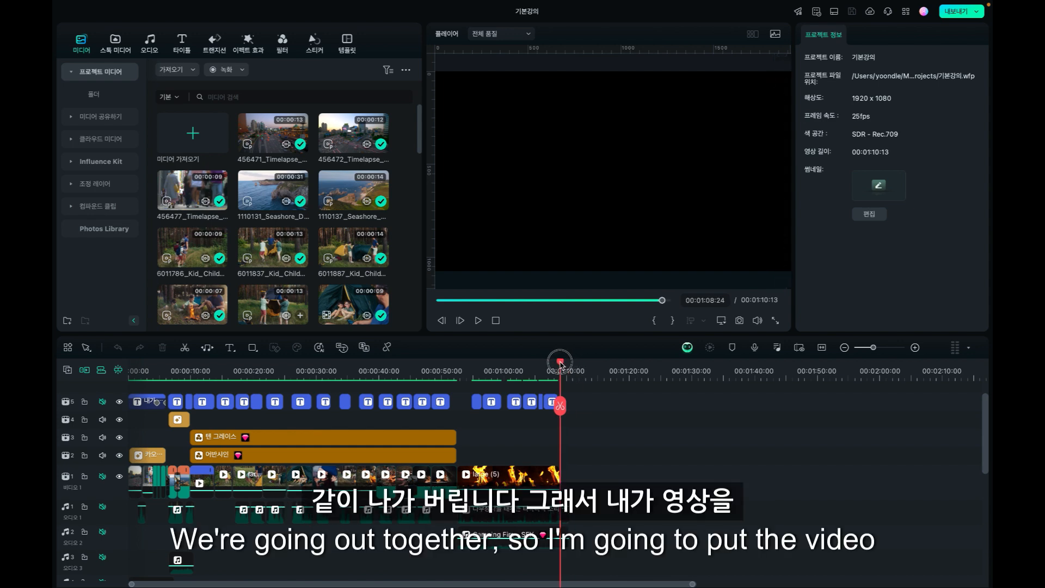
left_click(546, 515)
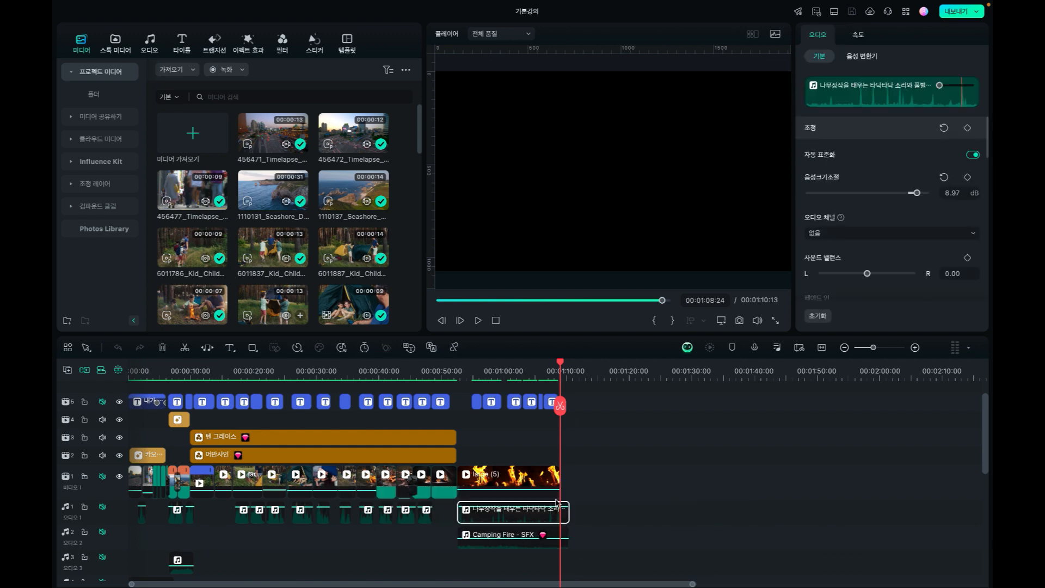
key("alt+]")
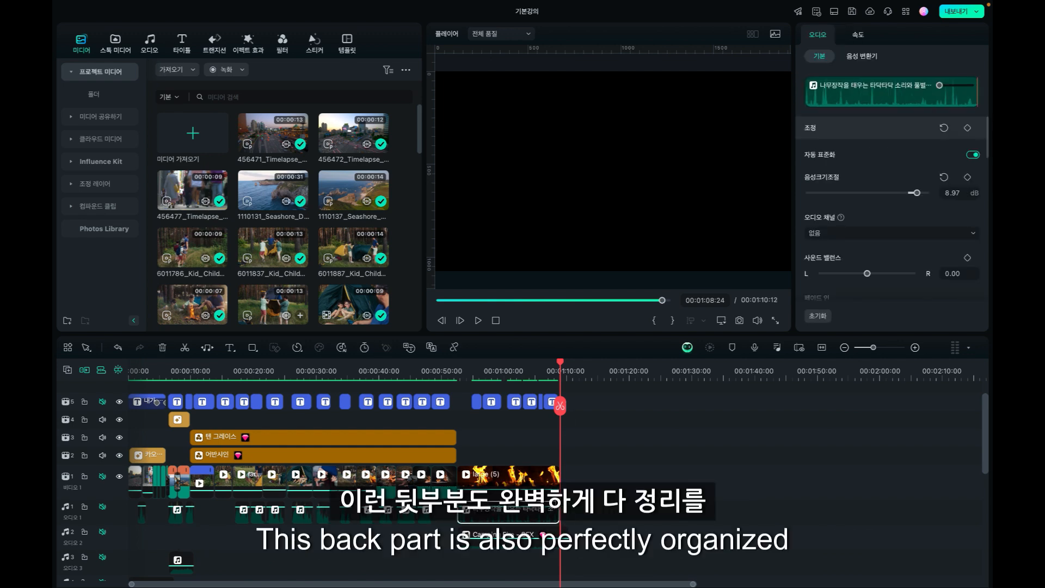
left_click_drag(566, 534, 560, 536)
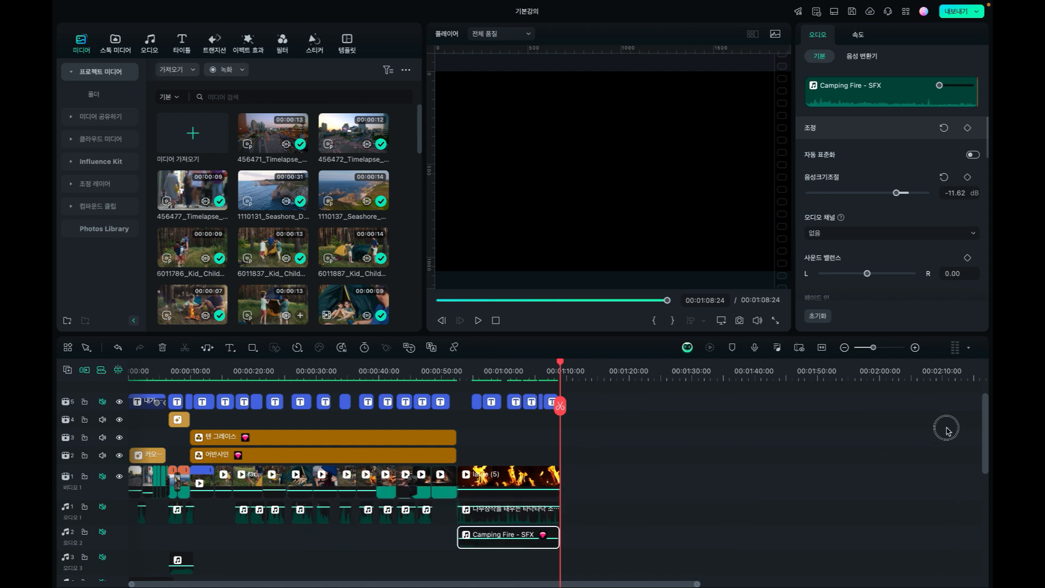
Mark an in point on the timeline at 00:00:52:12, where the large (5) fire clip begins
left_click(627, 522)
scroll(627, 522, "down", 1)
left_click_drag(628, 520, 741, 532)
scroll(605, 381, "up", 2)
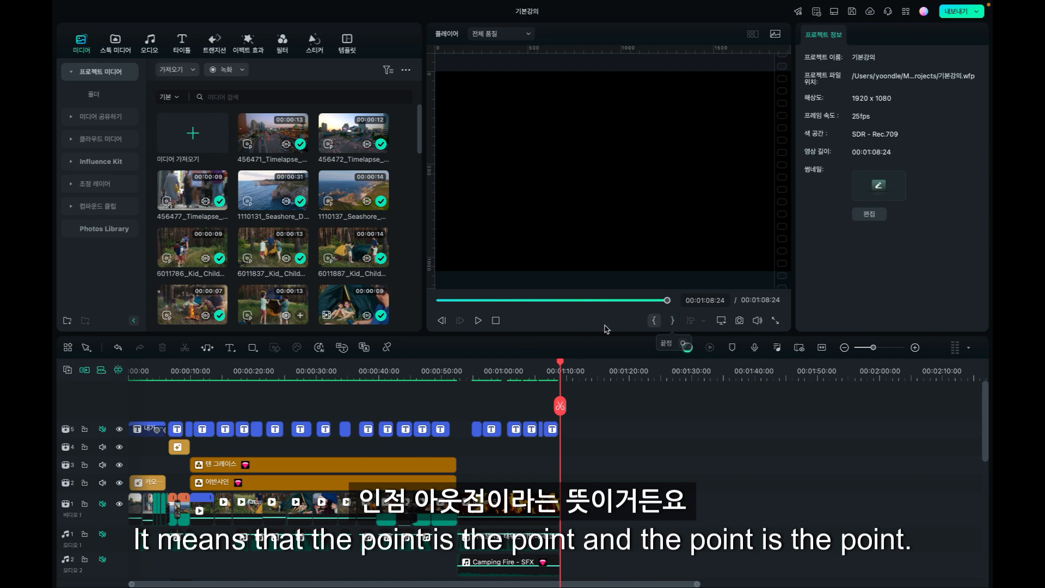
left_click(400, 368)
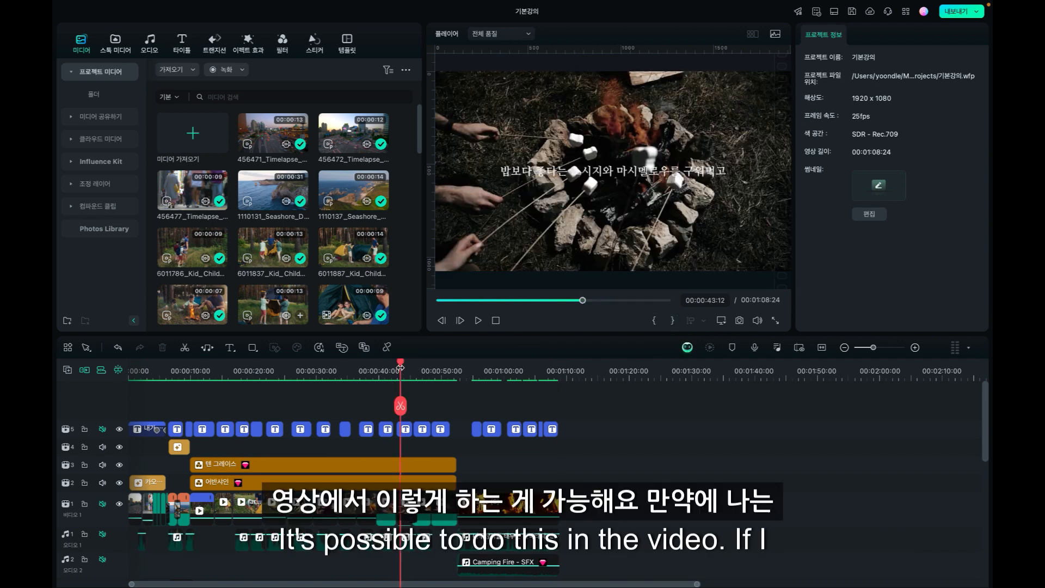
left_click(450, 369)
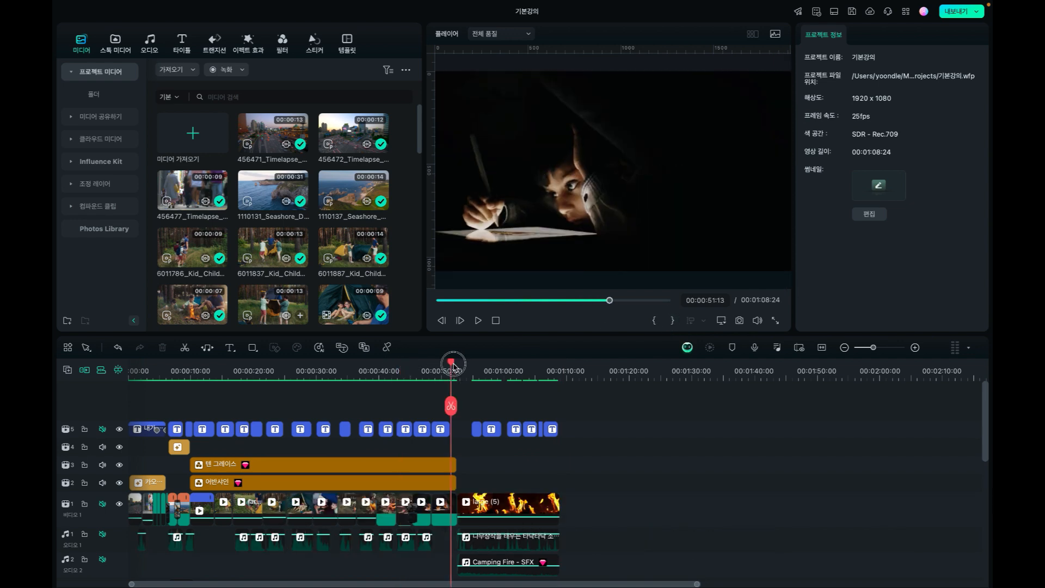
left_click_drag(451, 366, 459, 369)
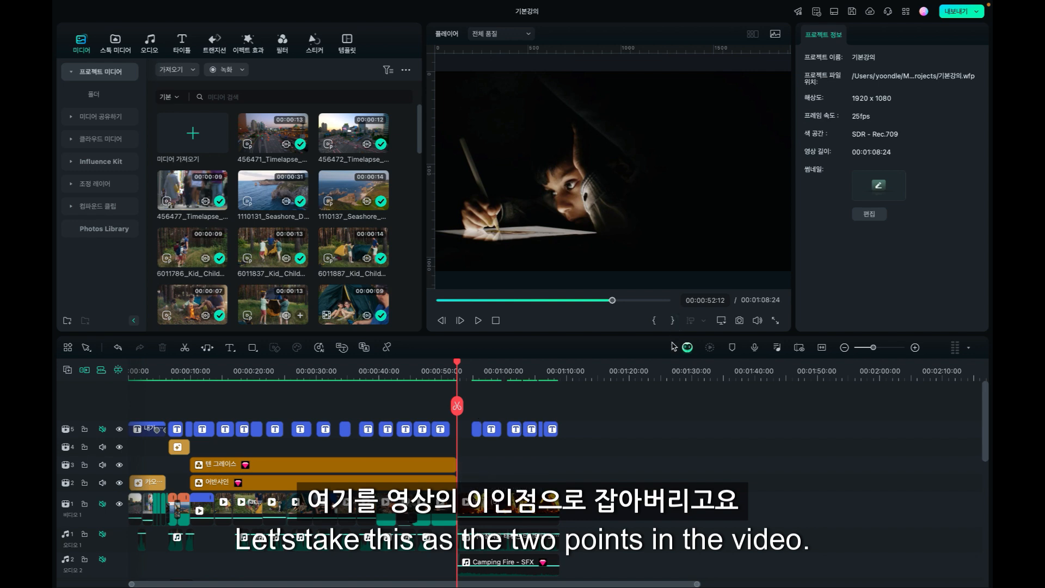
left_click(653, 320)
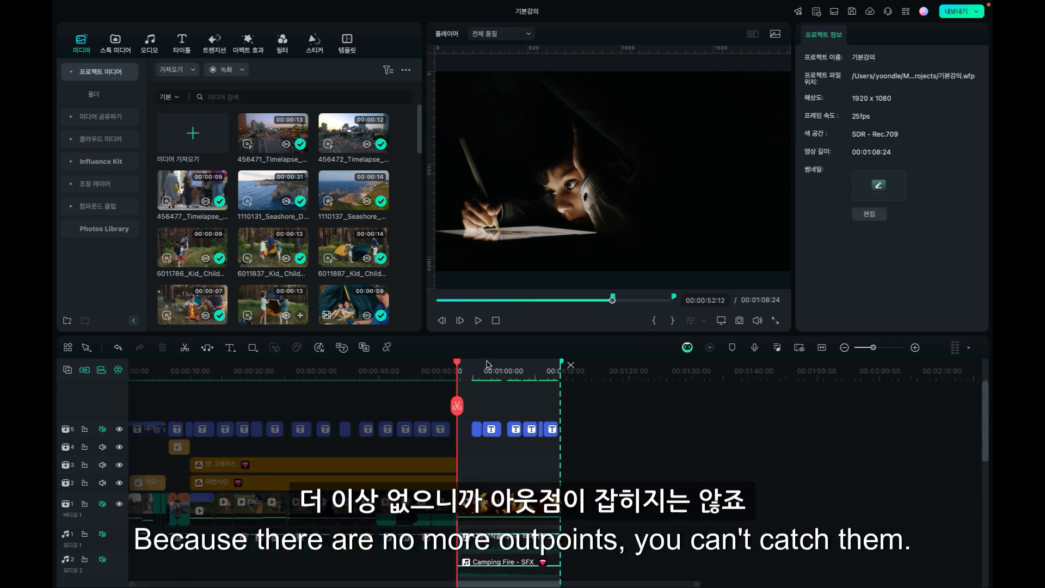
Mark the out point at 00:01:06:07, and move it to the end of the video at 00:01:08:24
left_click_drag(457, 363, 543, 363)
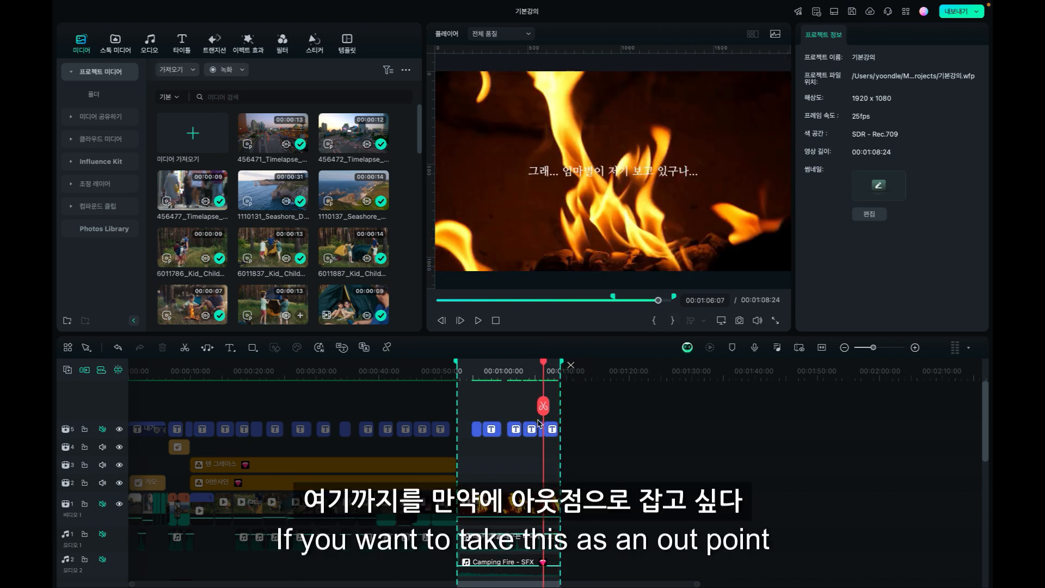
left_click(672, 320)
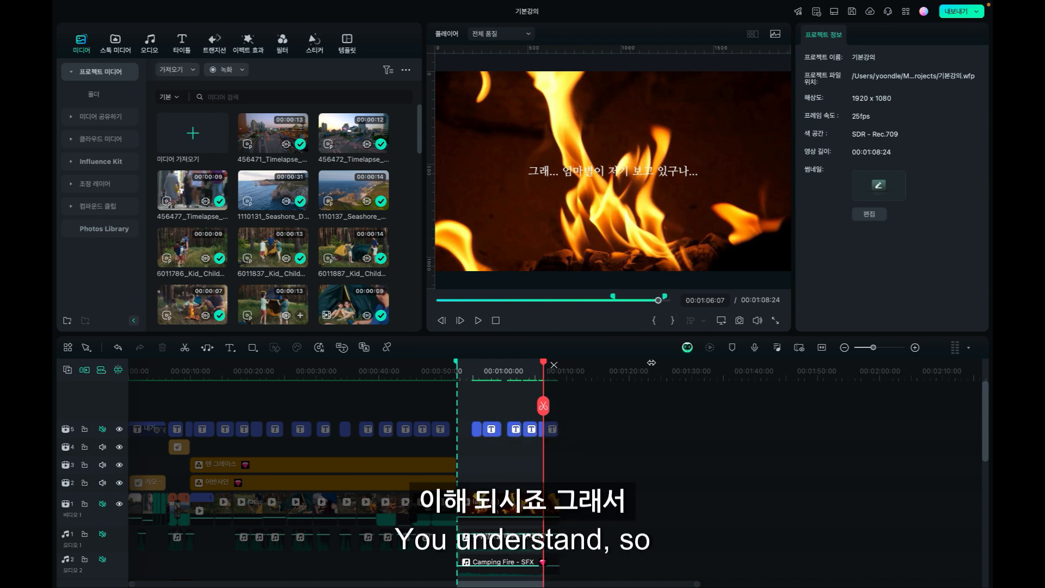
left_click_drag(545, 362, 587, 367)
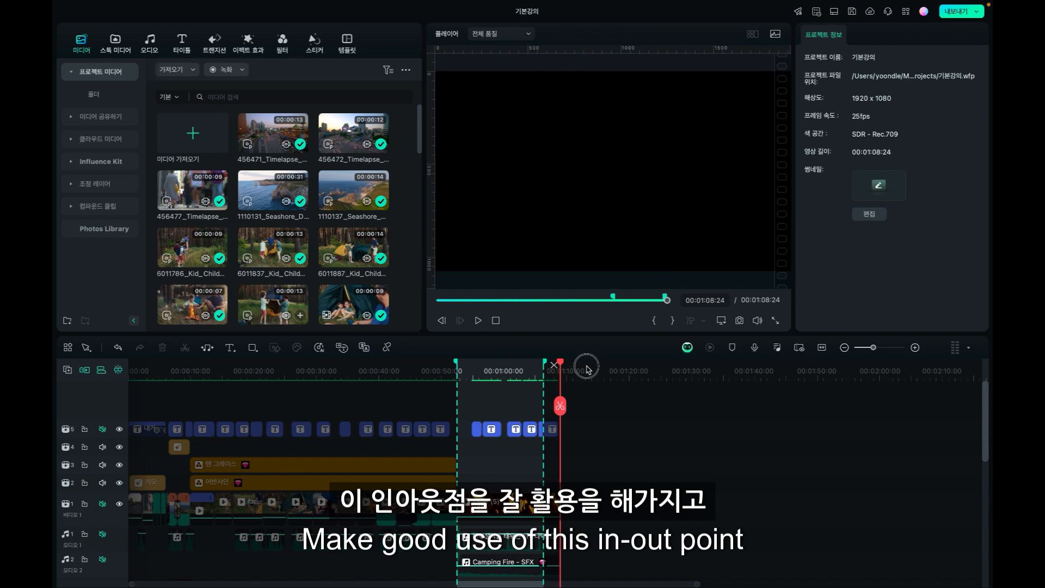
left_click(672, 320)
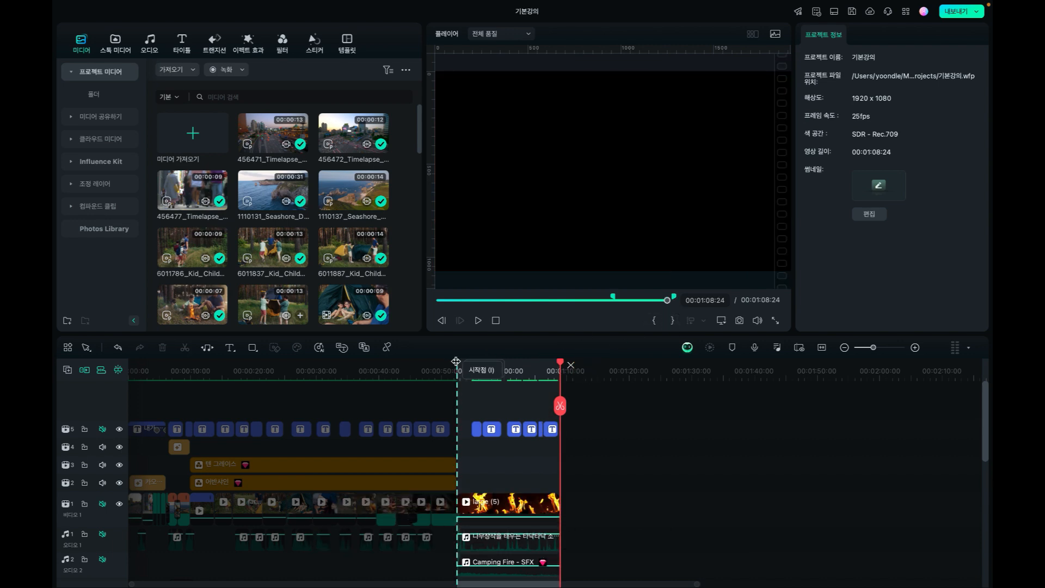
Clear the in and out points from the timeline
mouse_move(455, 362)
left_mouse_down()
mouse_move(385, 346)
mouse_move(85, 347)
left_mouse_up()
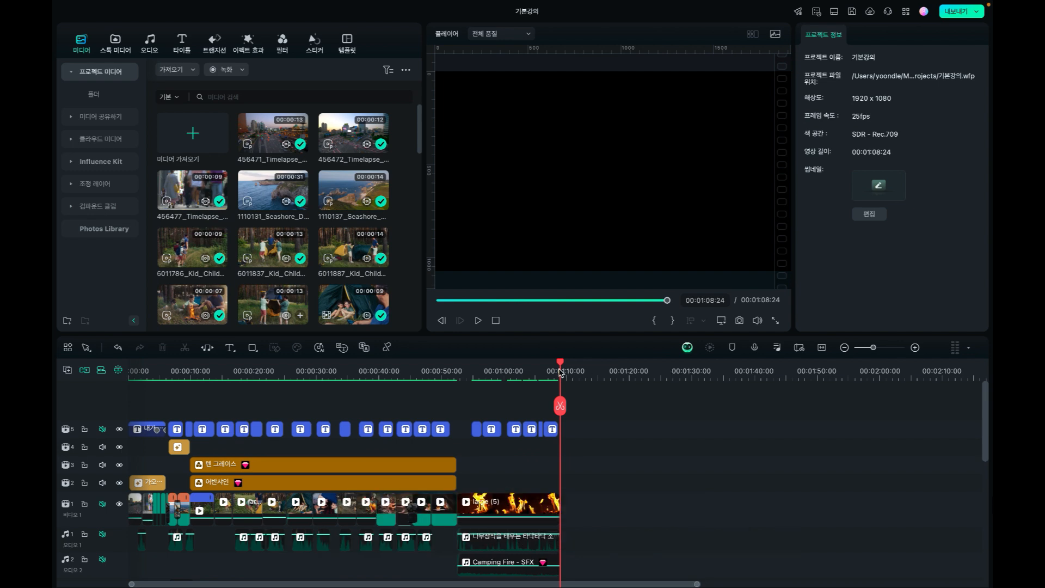
mouse_move(560, 362)
left_mouse_down()
mouse_move(547, 364)
mouse_move(560, 366)
left_mouse_up()
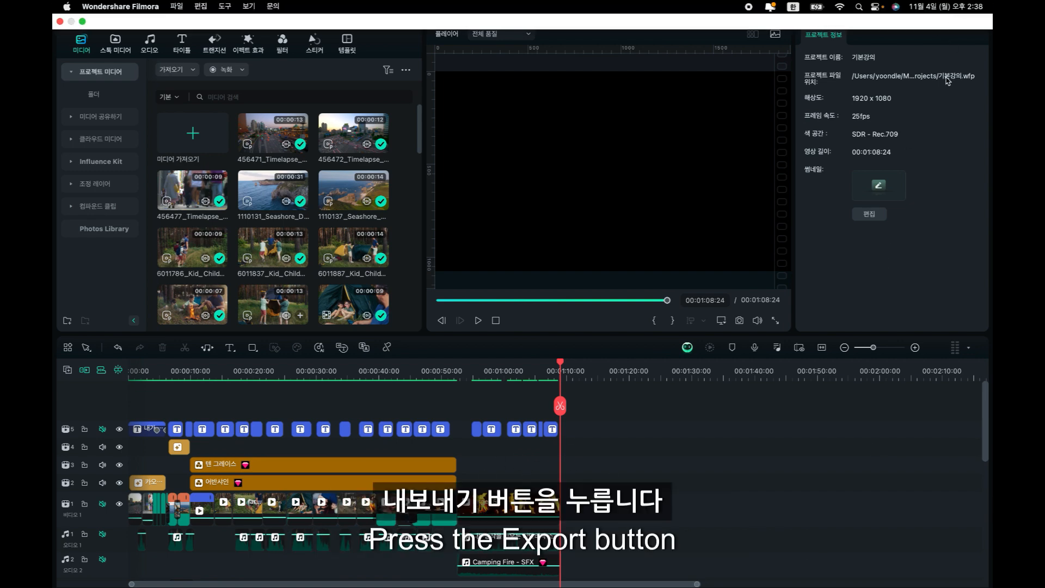
Examine the available export options, first with nothing selected and again with the large (5) clip selected
left_click(977, 13)
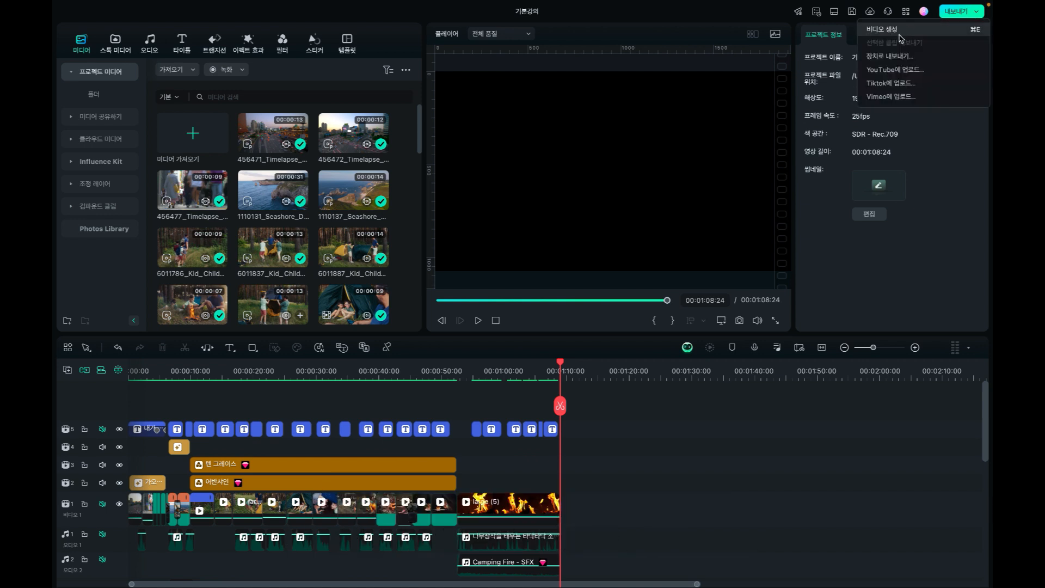
left_click(466, 488)
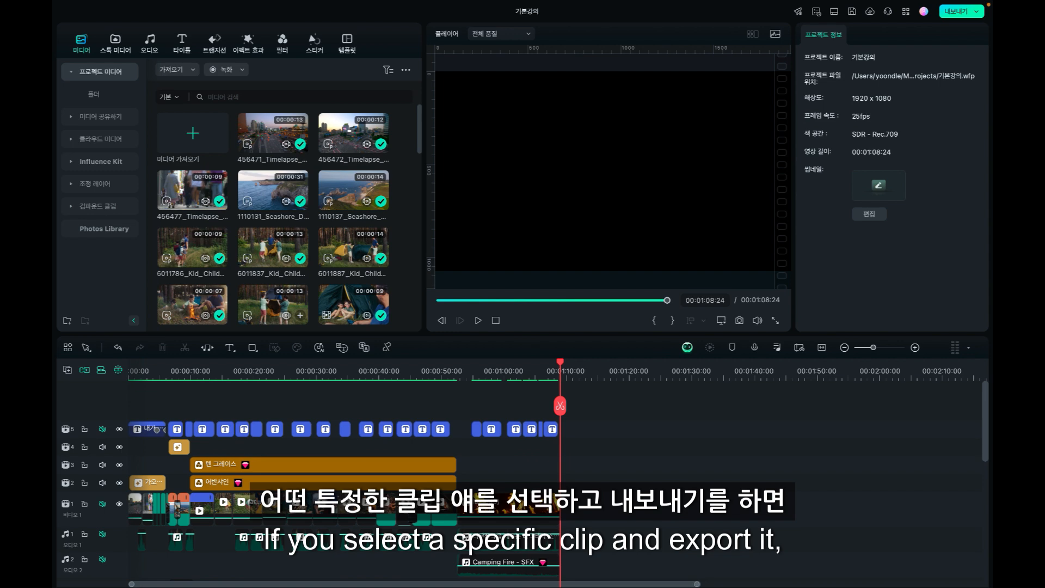
left_click(498, 505)
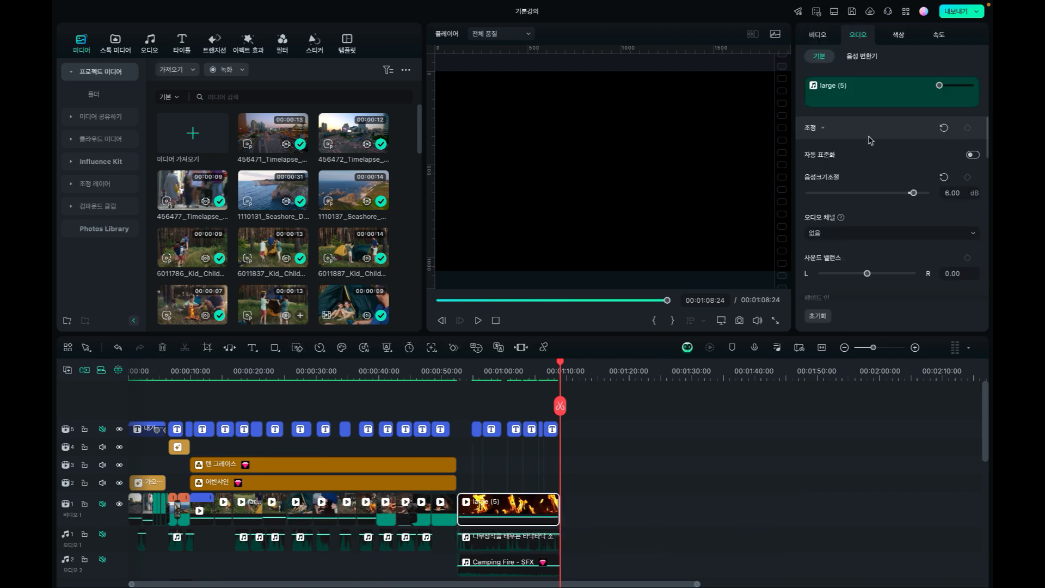
left_click(976, 13)
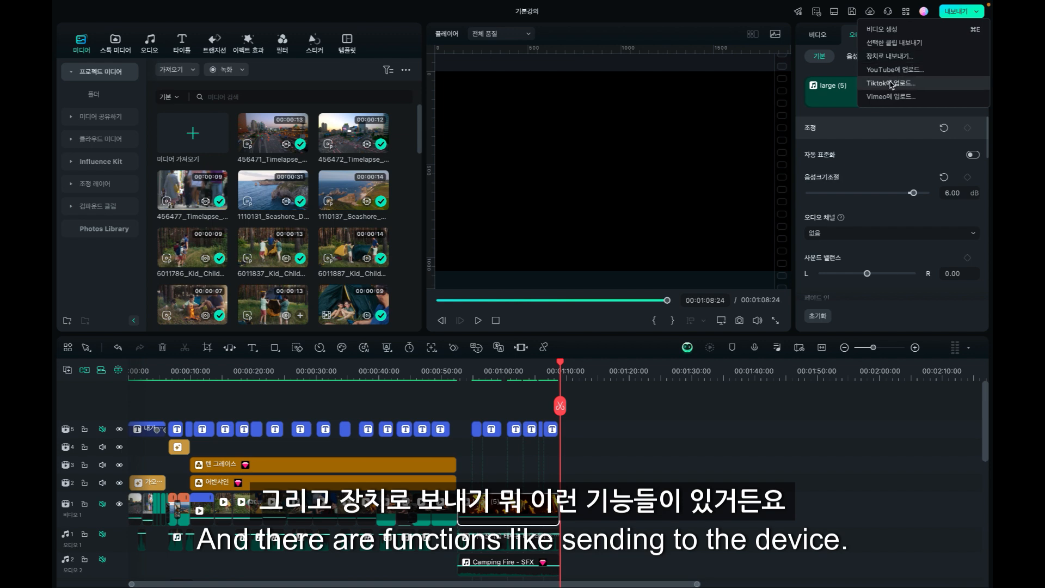
left_click(828, 462)
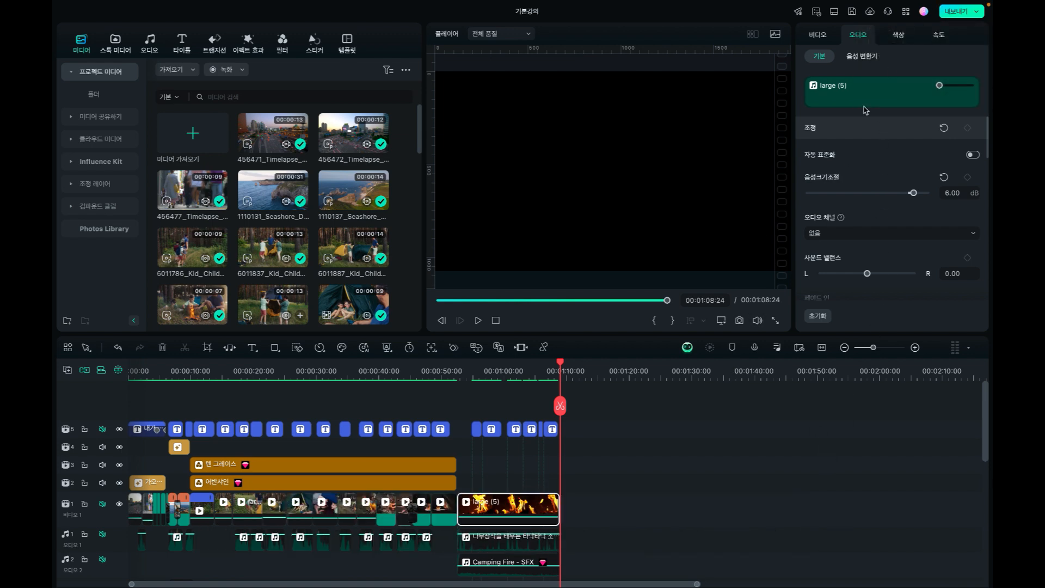
left_click(691, 443)
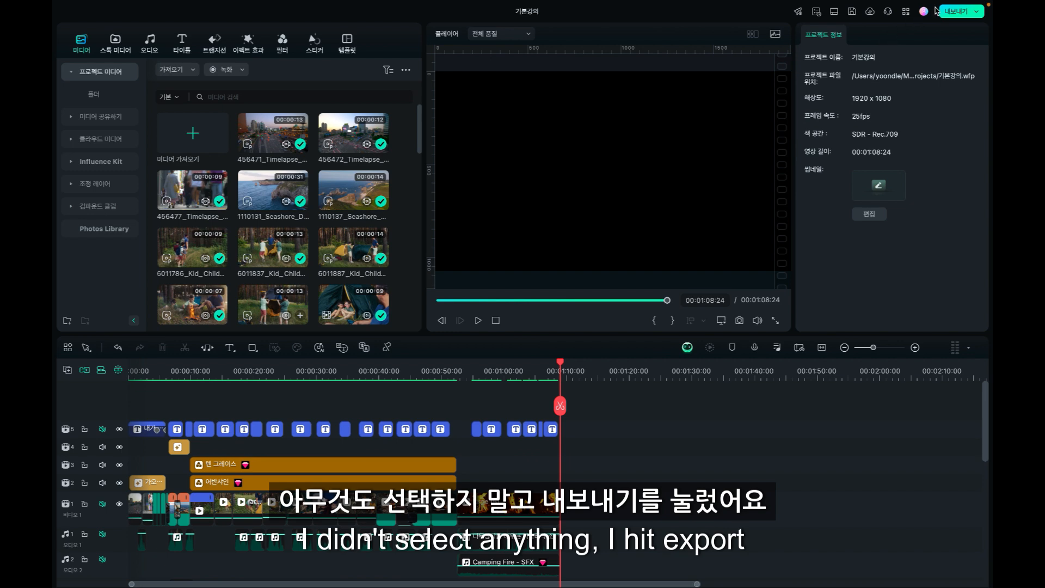
Open the local export settings for the whole project with no clip selected
left_click(952, 12)
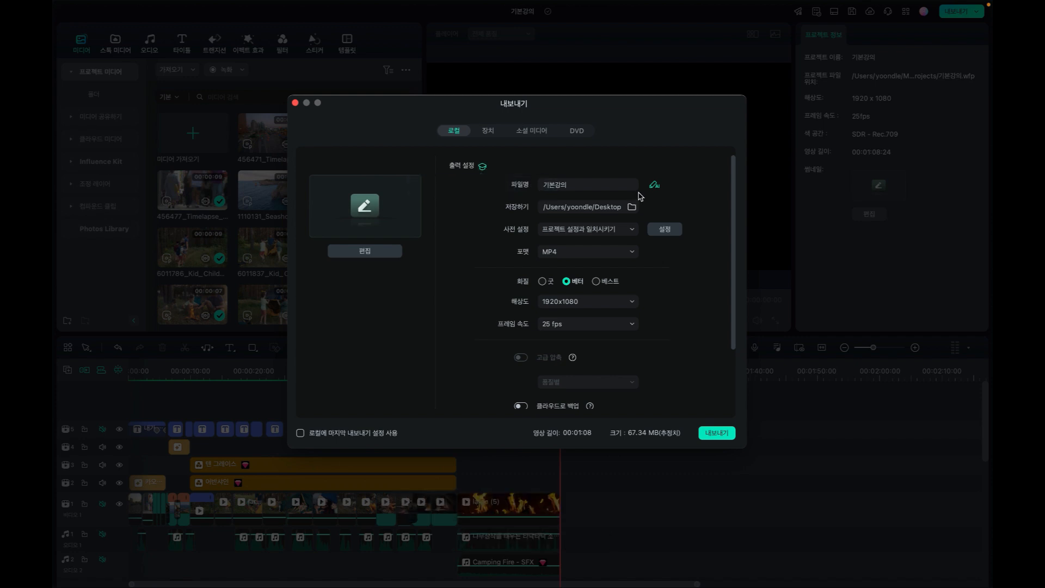
left_click(593, 187)
left_click_drag(593, 187, 525, 185)
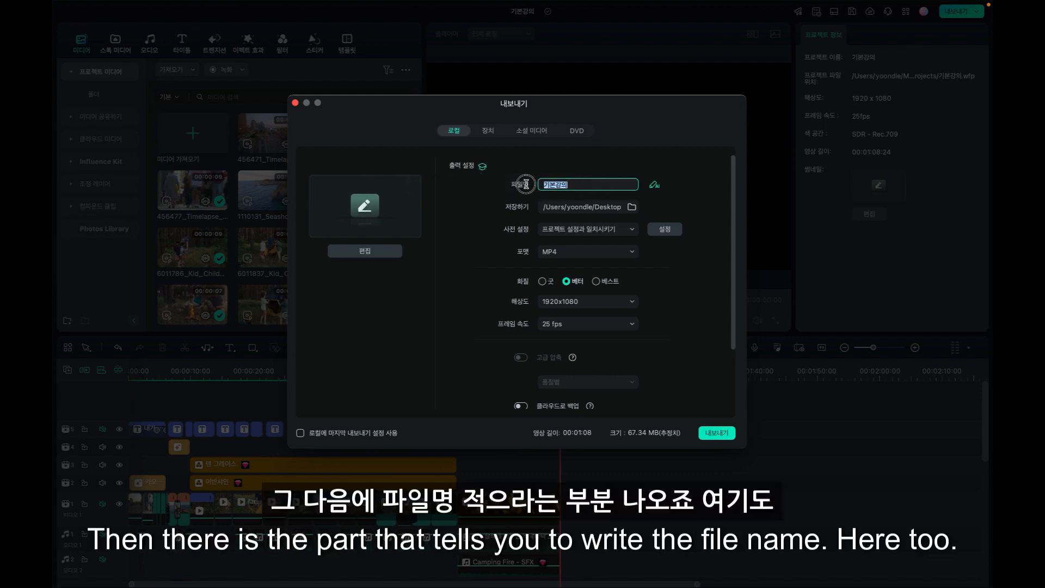
Look at the AI copywriting tool for the file name with YouTube 동영상 제목 as the text type, and close it without generating
left_click(654, 187)
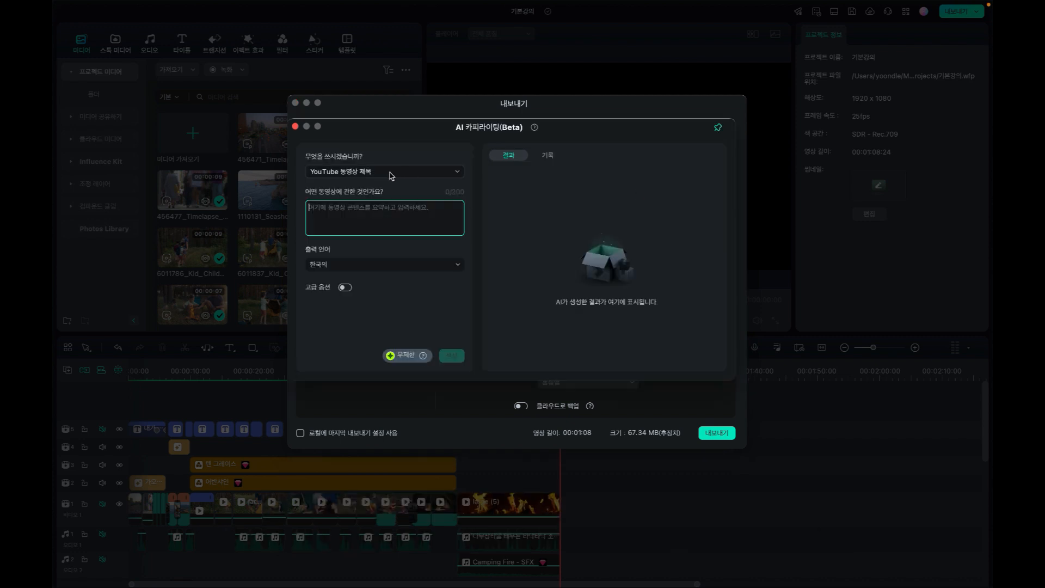
left_click(389, 173)
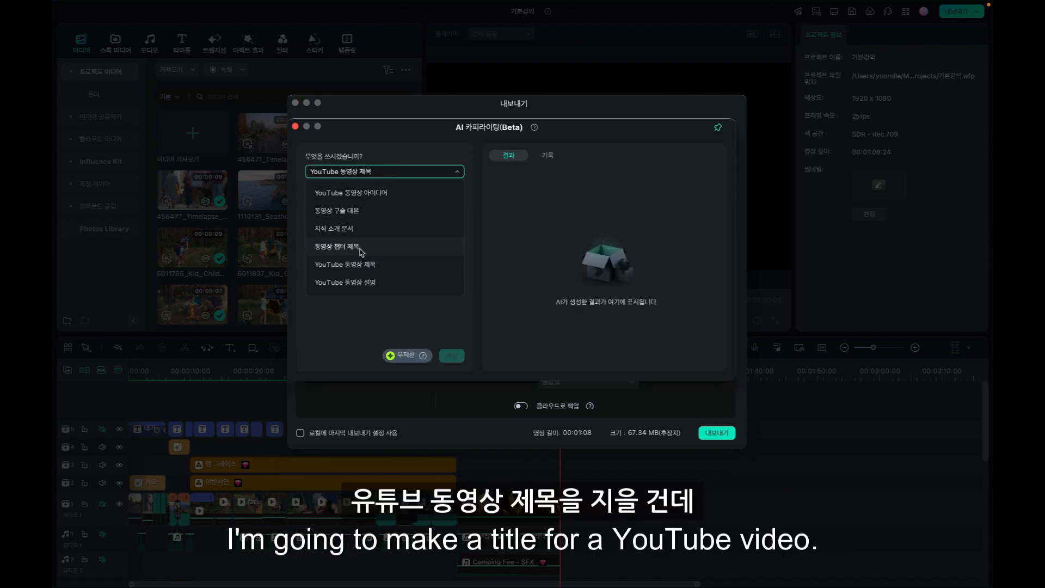
left_click(357, 264)
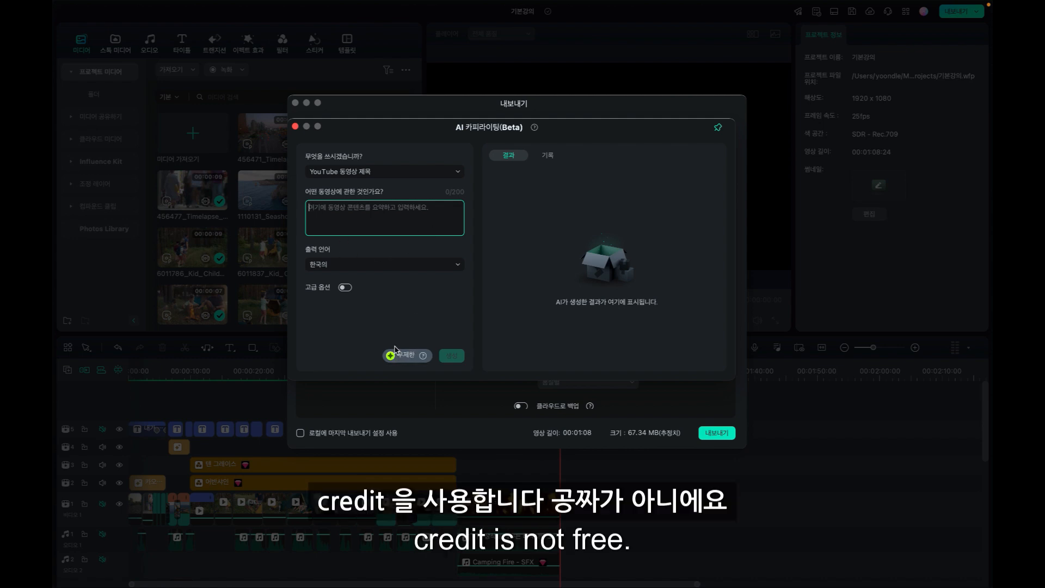
left_click(296, 127)
Set the export file name to 캠핑을 가야되는 이유
double_click(578, 189)
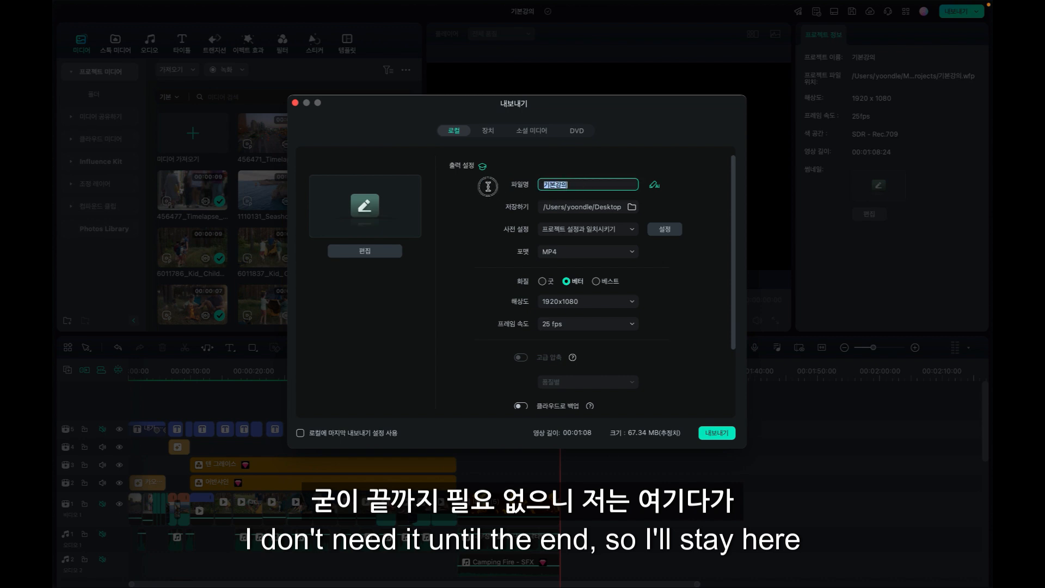
type("캠")
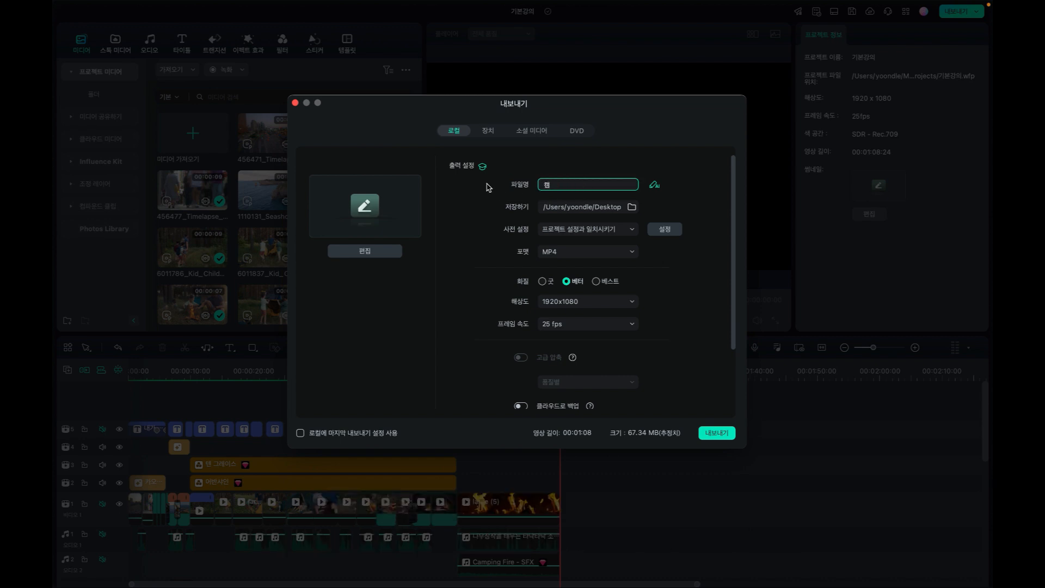
type("핑을")
key("BackSpace")
key("BackSpace")
type("강")
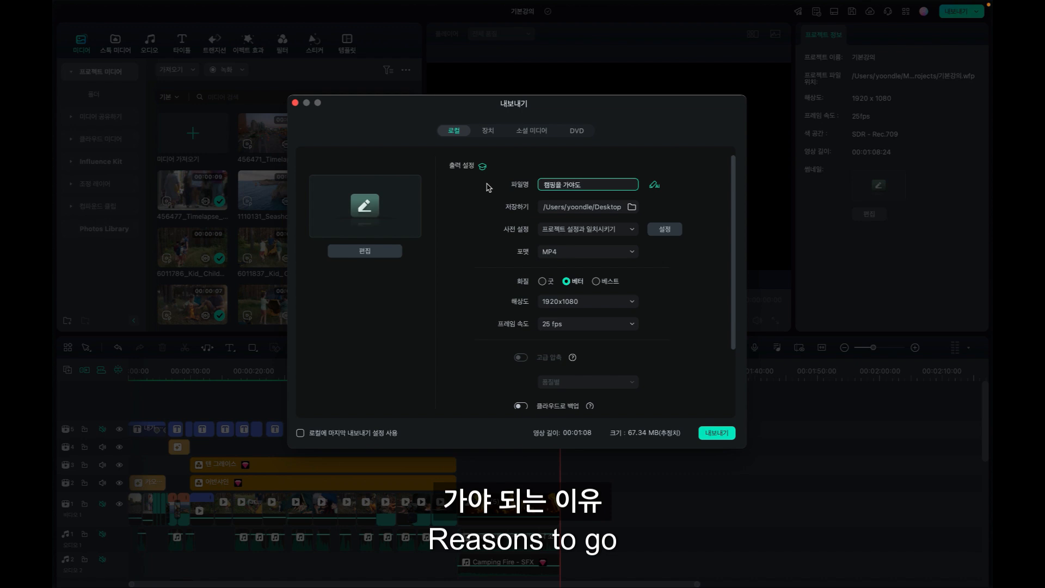
type("야된는 이")
key("BackSpace")
key("BackSpace")
key("BackSpace")
key("BackSpace")
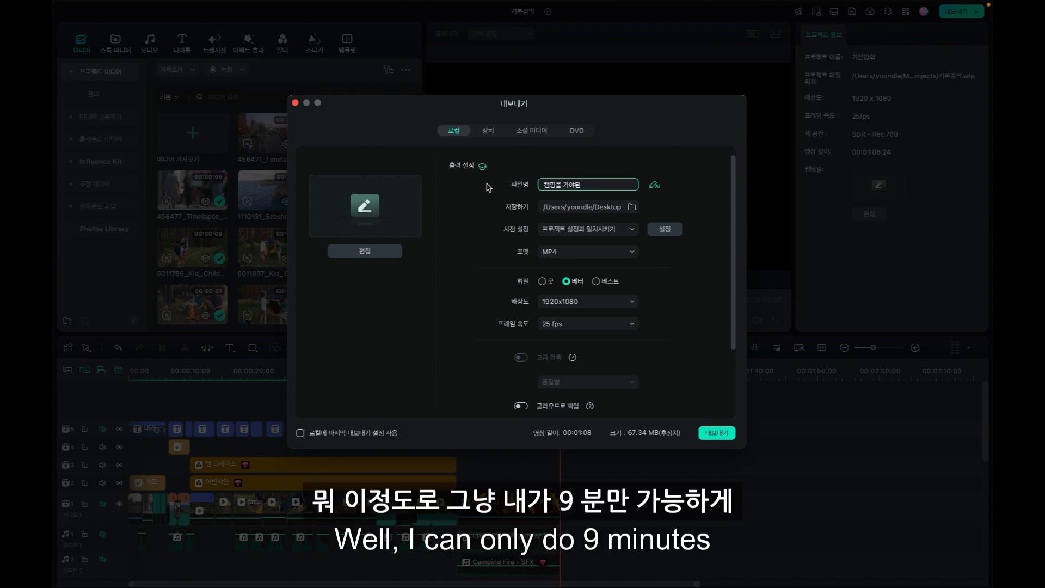
type("는 ")
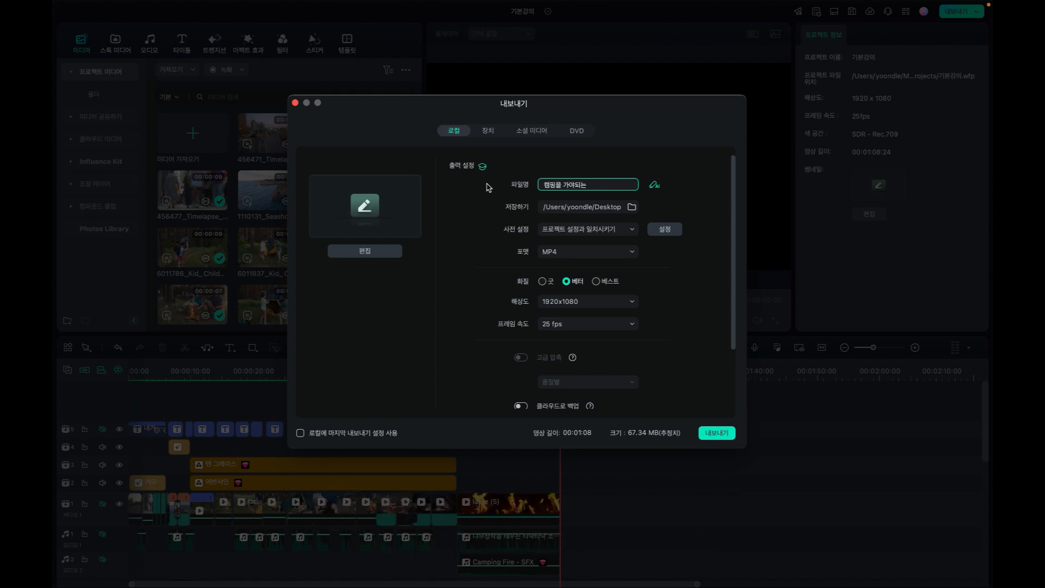
type("이유")
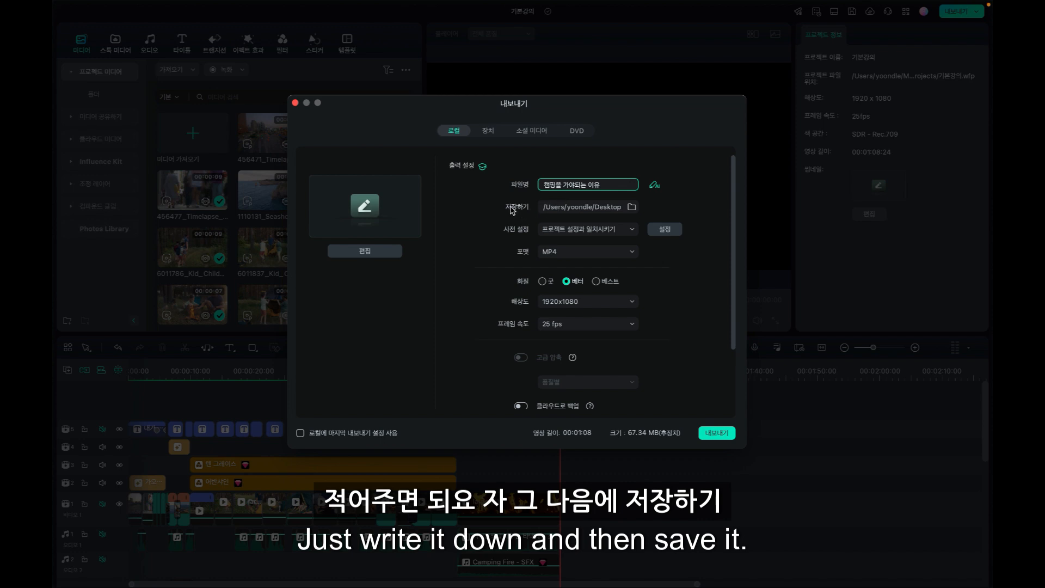
Set the export save location to the desktop folder (데스크탑)
left_click(632, 207)
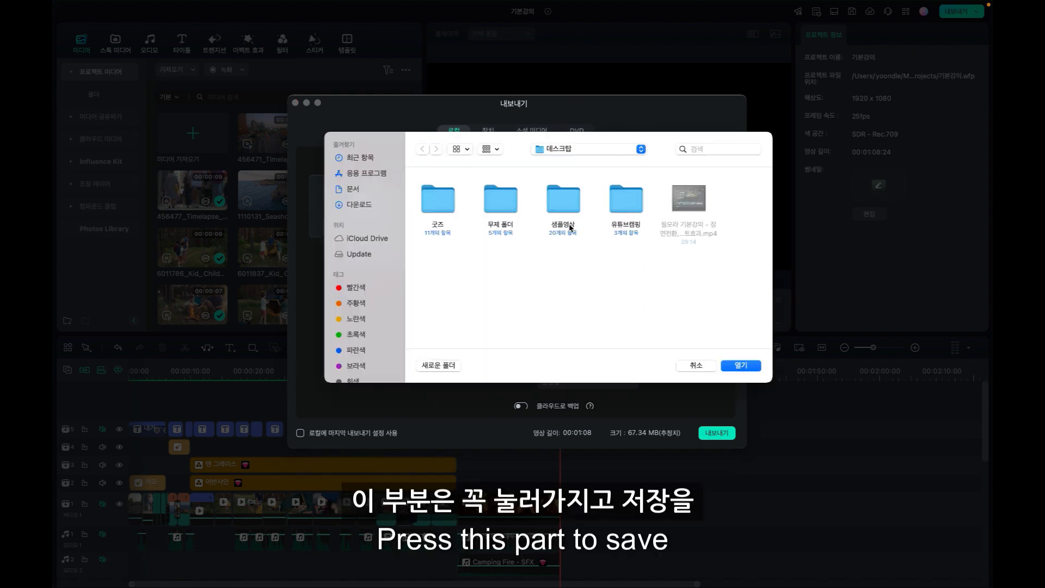
left_click(729, 366)
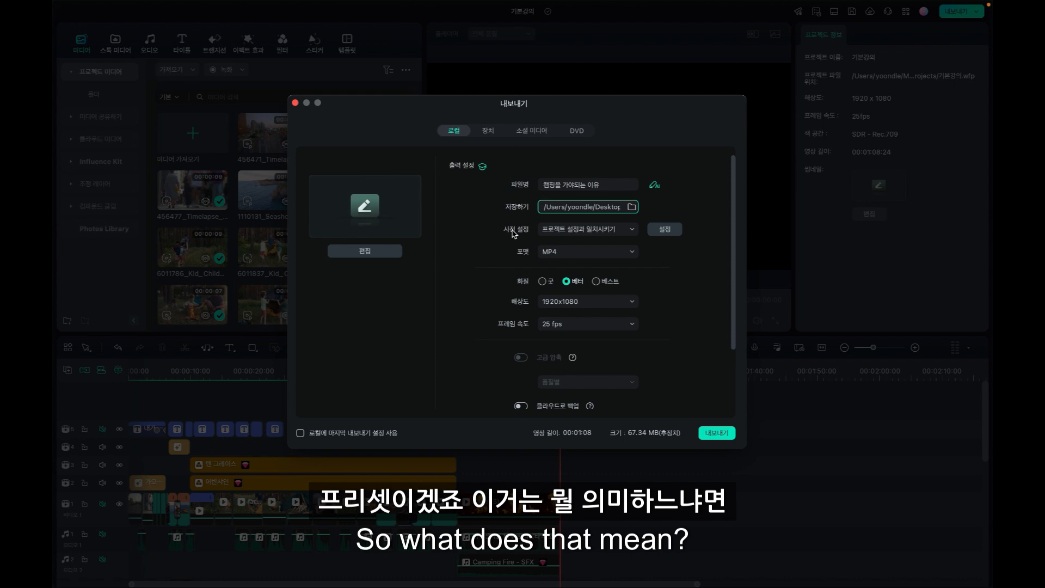
Try the 사용자 정의 preset and switch back to 프로젝트 설정과 일치시키기
left_click(565, 234)
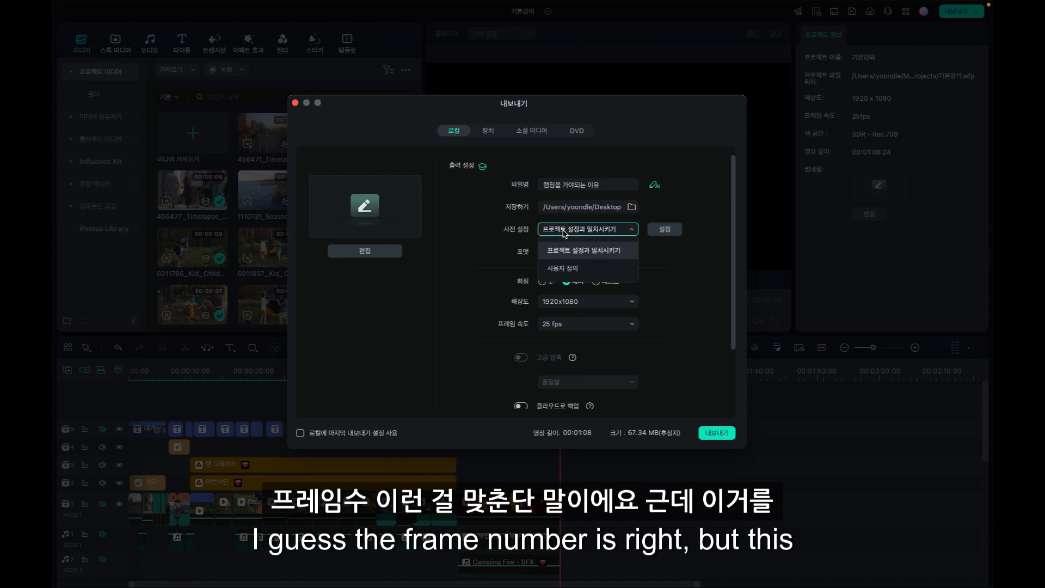
left_click(568, 269)
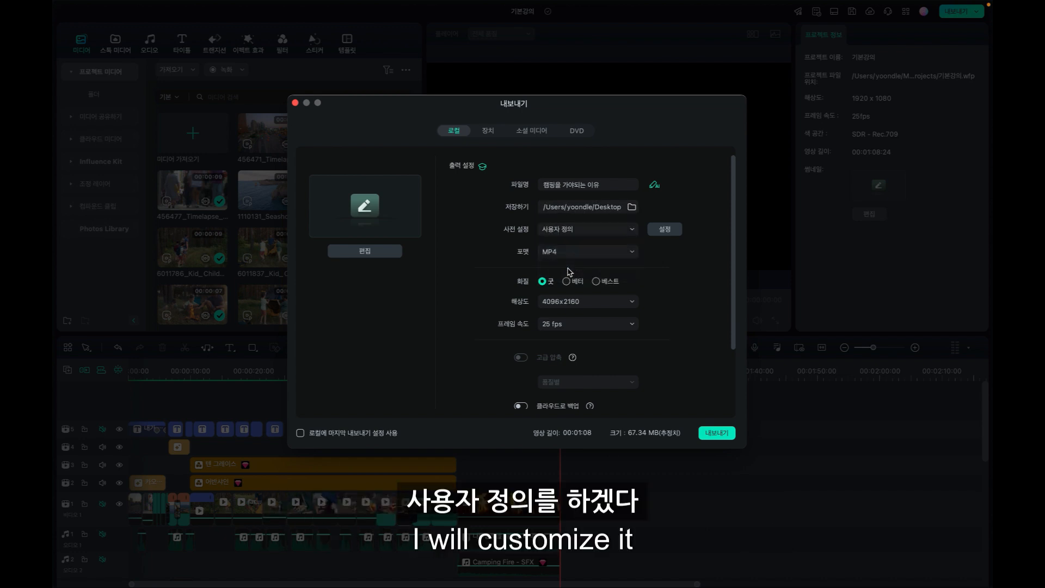
left_click(630, 234)
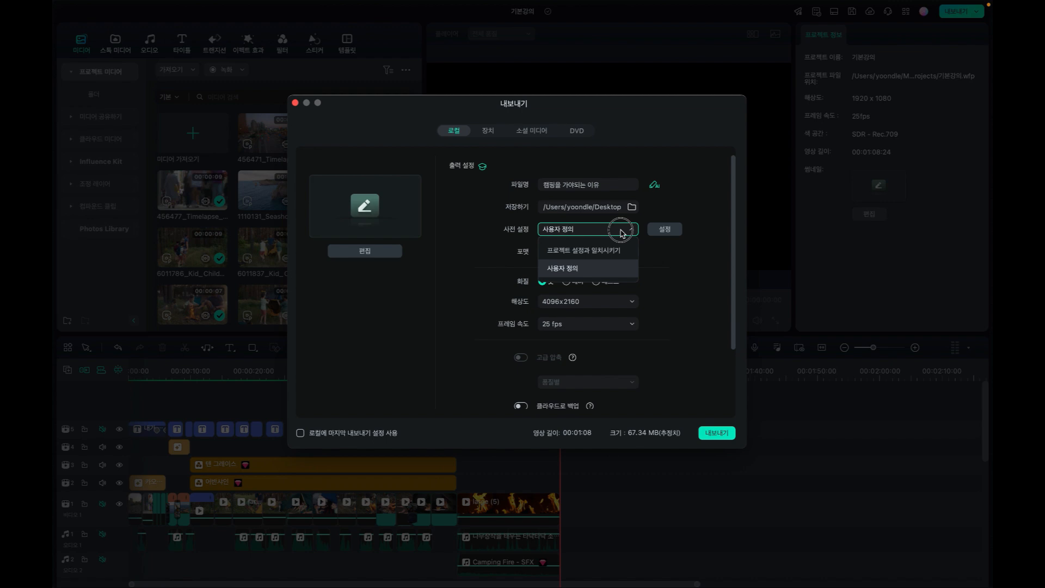
left_click(599, 261)
Open the detailed settings of the export preset and set the quality level to 베스트
left_click(668, 233)
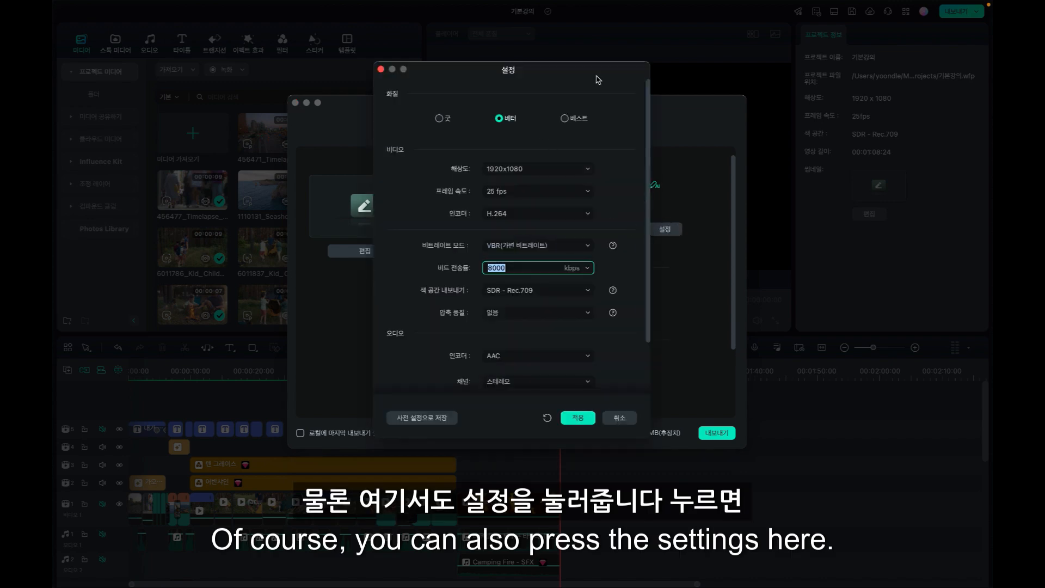
left_click(439, 118)
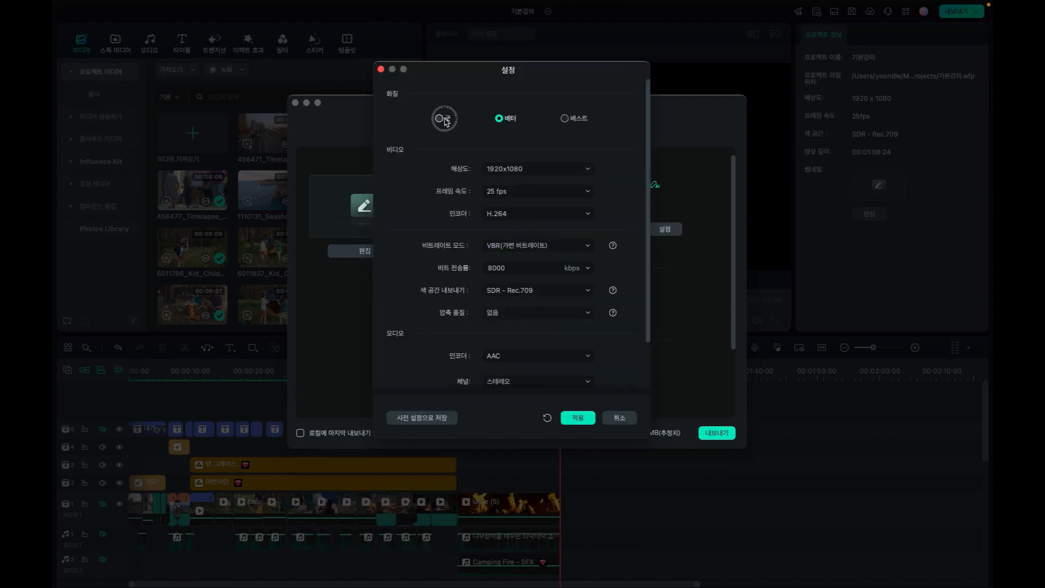
left_click(499, 120)
left_click(568, 121)
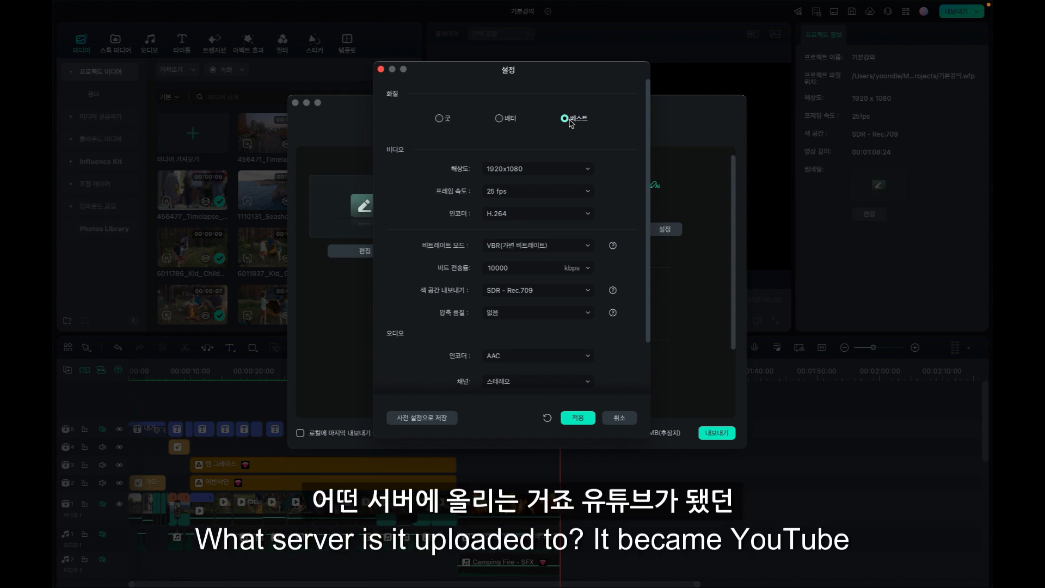
Compare the bit rates of the 굿, 베터 and 베스트 quality levels, and leave 베스트 selected
left_click(499, 118)
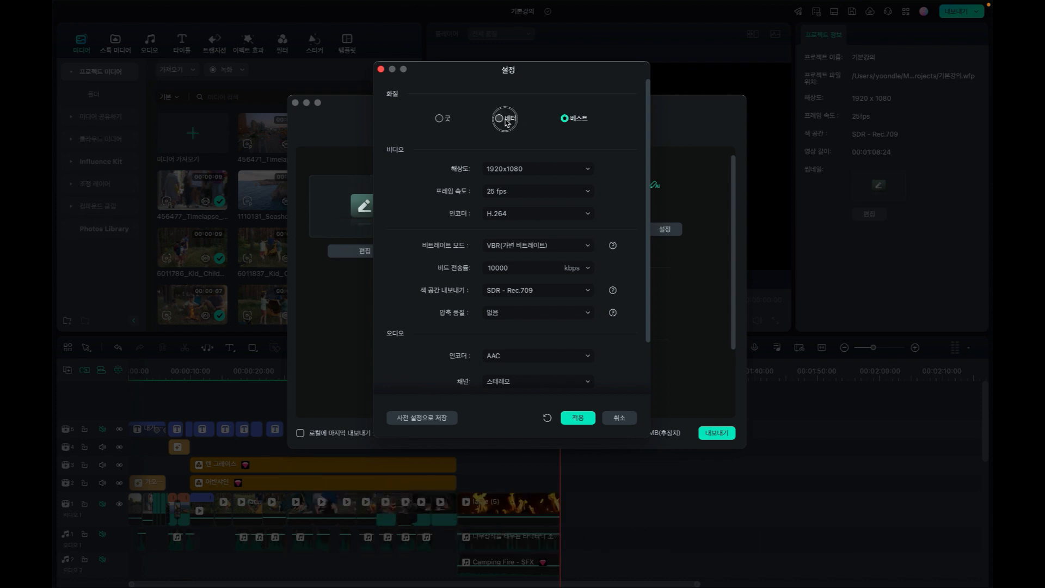
left_click(564, 118)
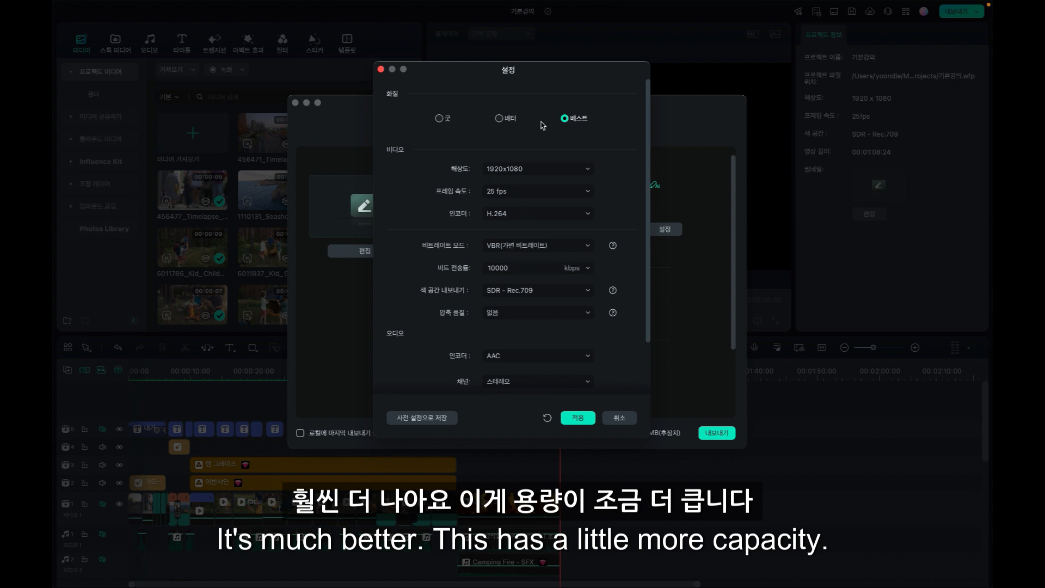
left_click(499, 119)
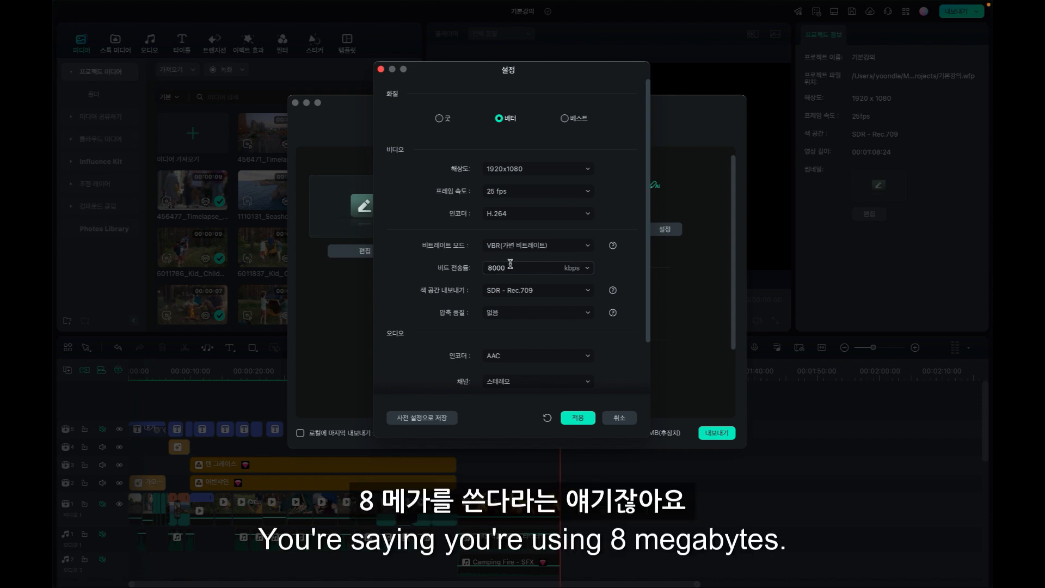
left_click(567, 119)
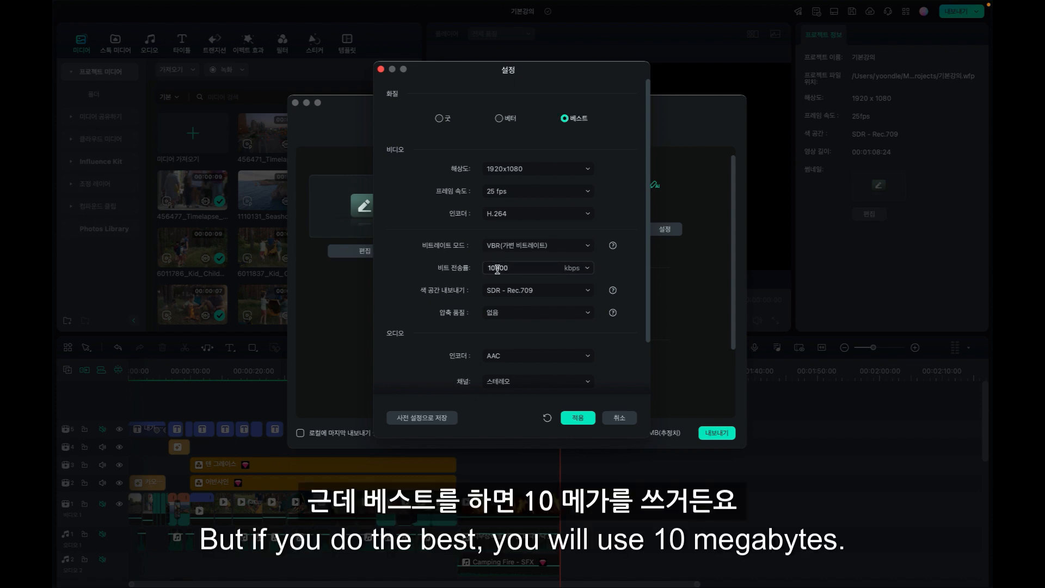
left_click(438, 119)
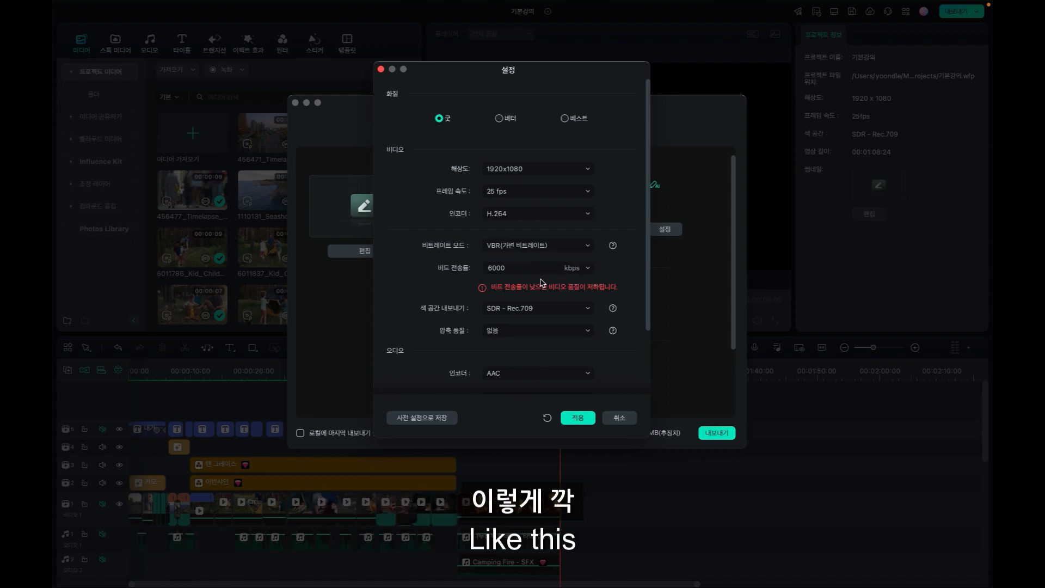
left_click(565, 118)
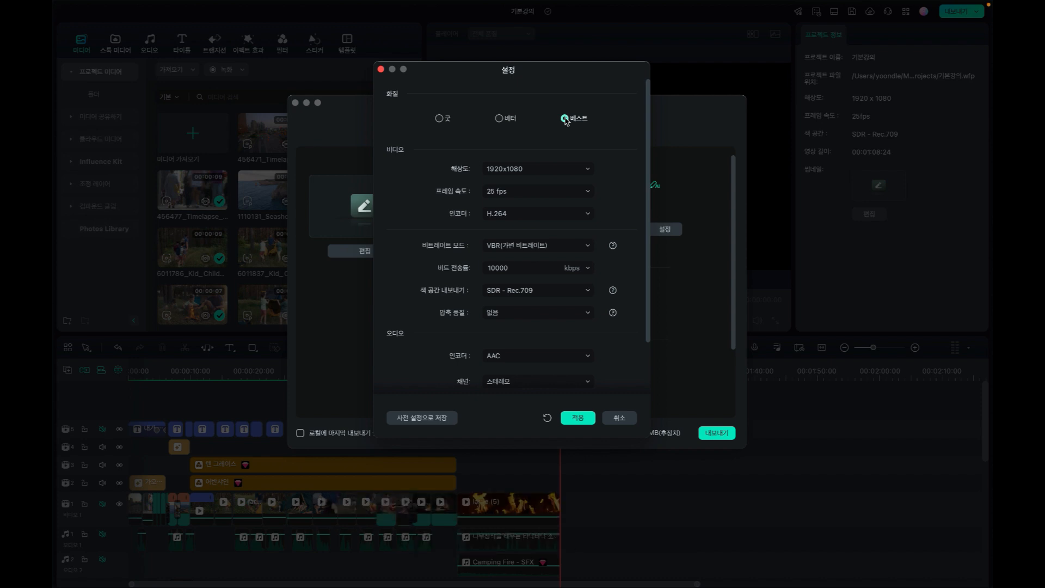
Try the 4096x2160 resolution with 베스트 quality, and return the resolution to 1920x1080
left_click(516, 170)
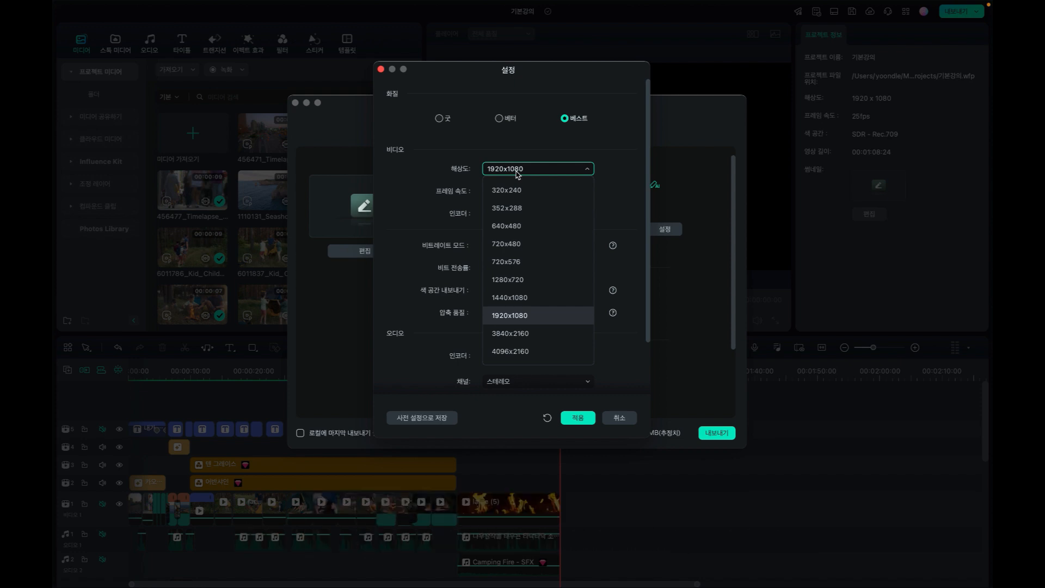
left_click(510, 351)
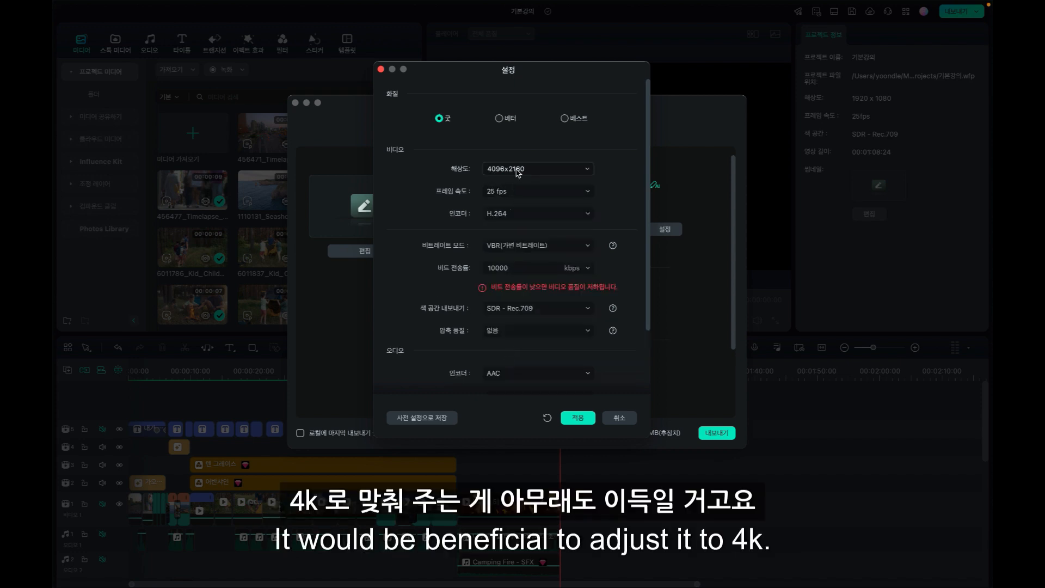
left_click(565, 118)
left_click(526, 168)
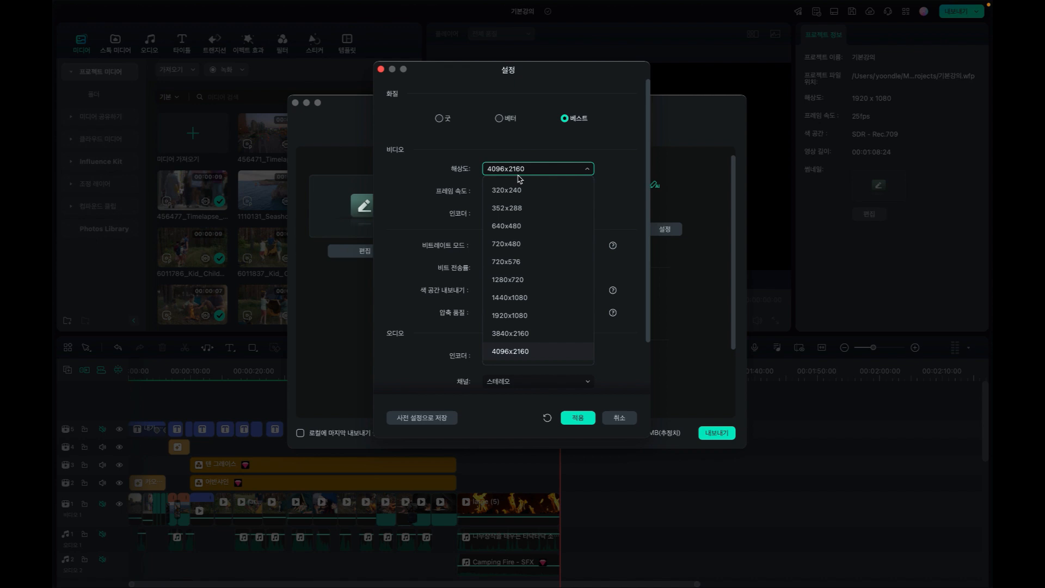
left_click(509, 317)
Switch the video resolution to 4096x2160 once more and set it back to 1920x1080 to match the source
left_click(511, 170)
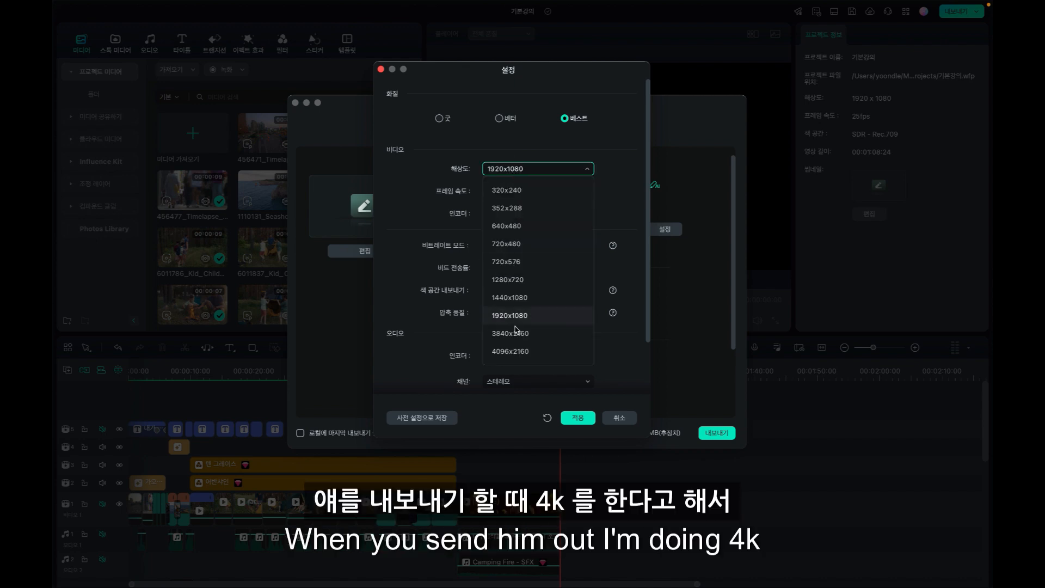
left_click(516, 353)
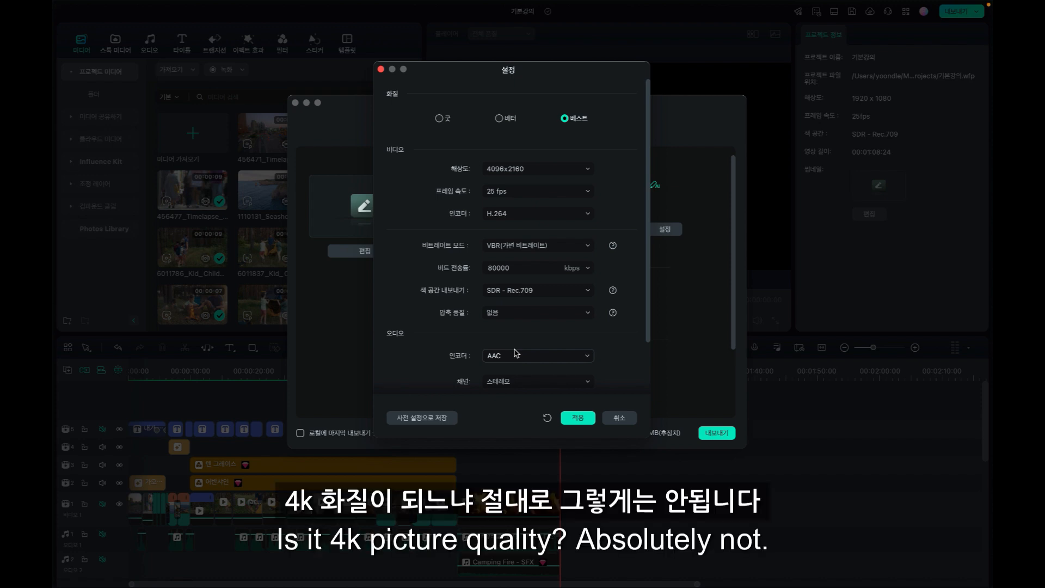
left_click(519, 170)
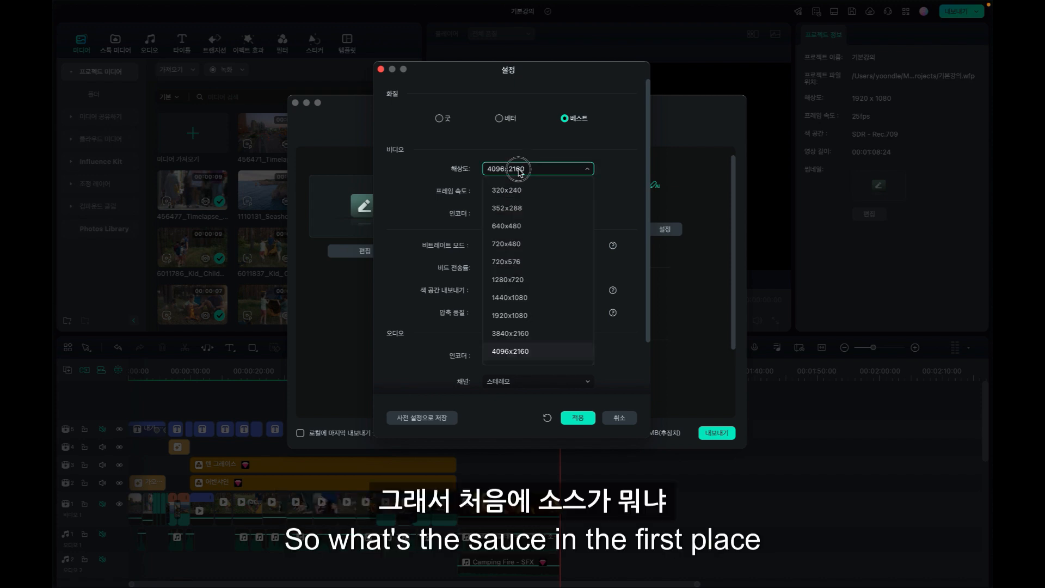
left_click(509, 351)
left_click(501, 169)
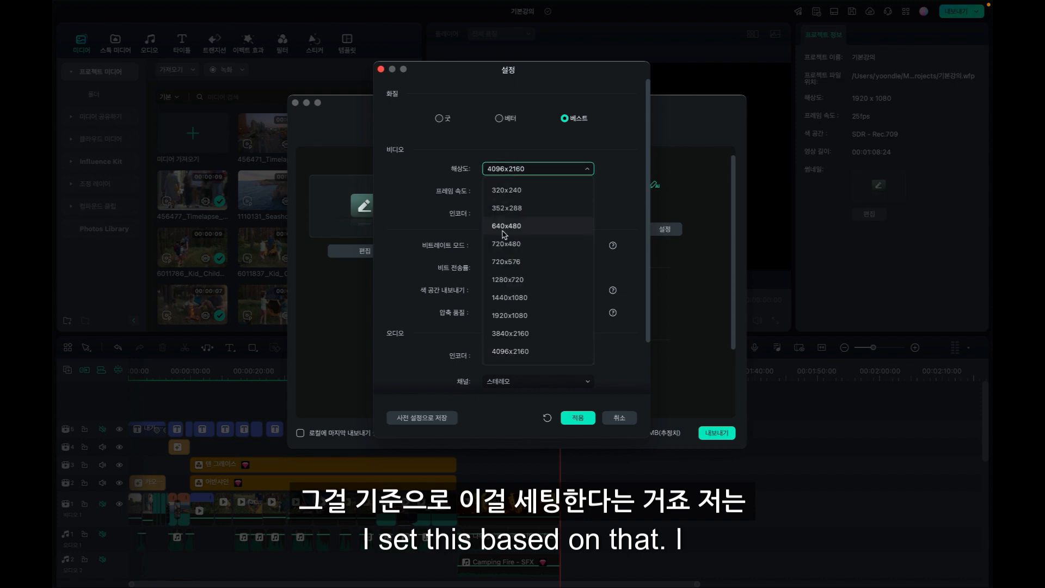
left_click(509, 315)
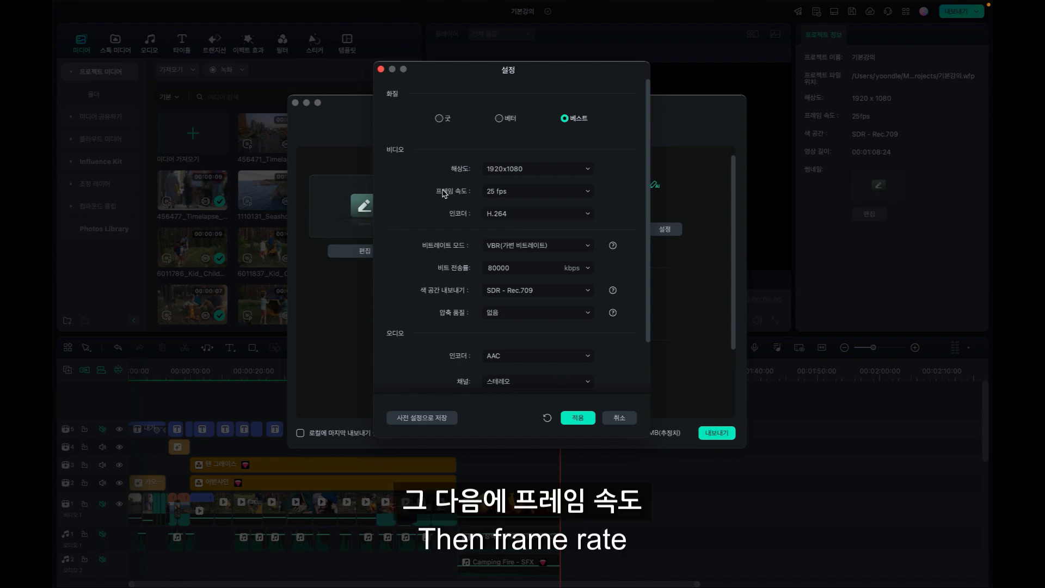
Set the export frame rate to 30 fps
left_click(517, 194)
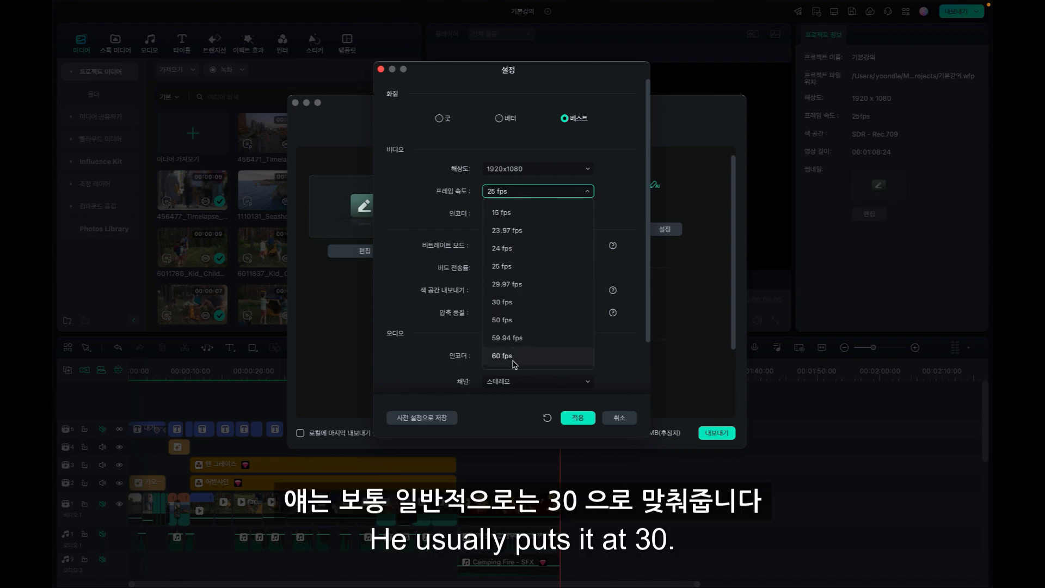
left_click(514, 304)
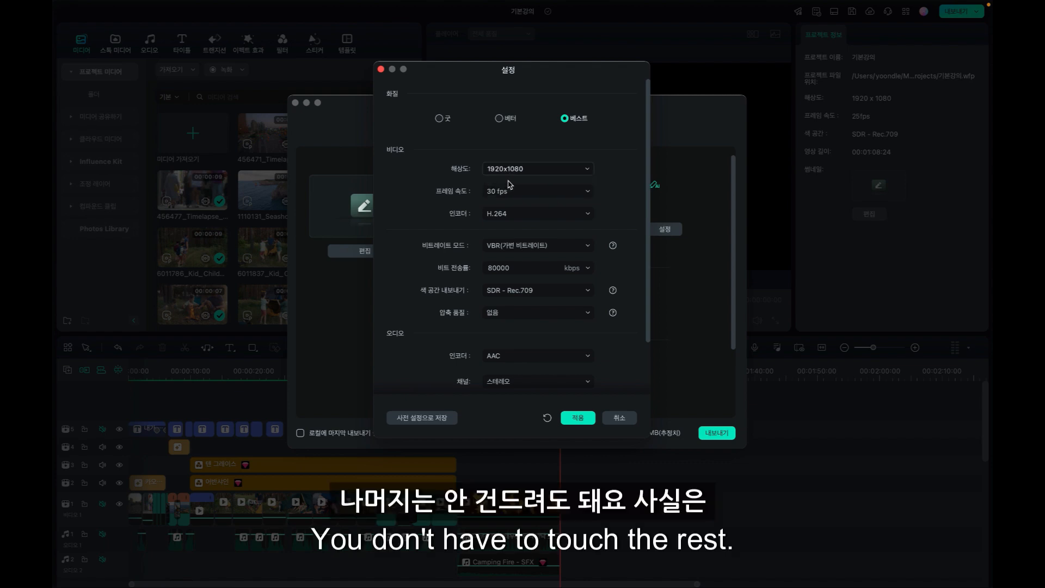
Try the MPEG-4 video encoder and switch back to H.264
left_click(529, 215)
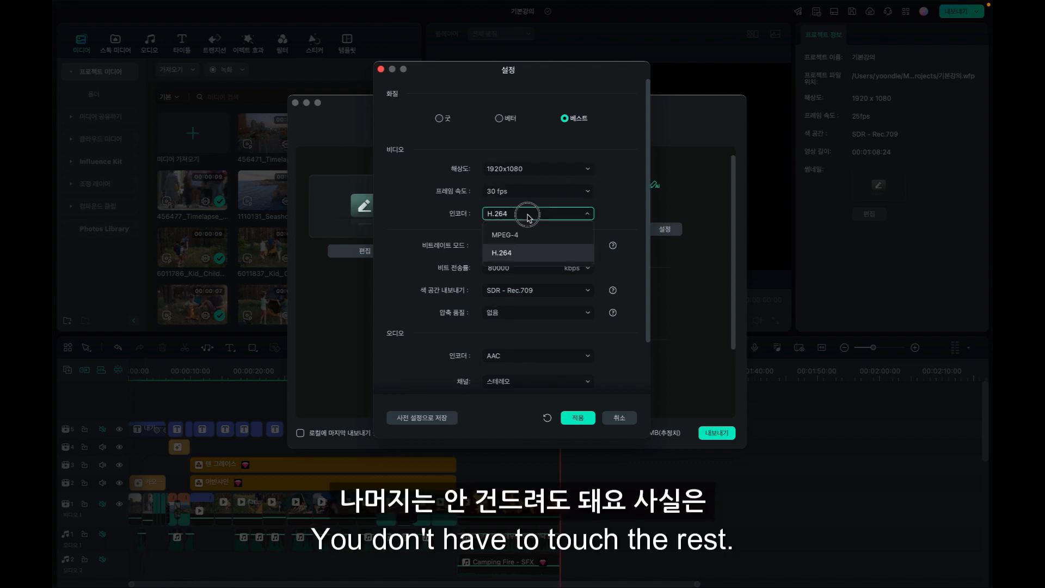
left_click(486, 235)
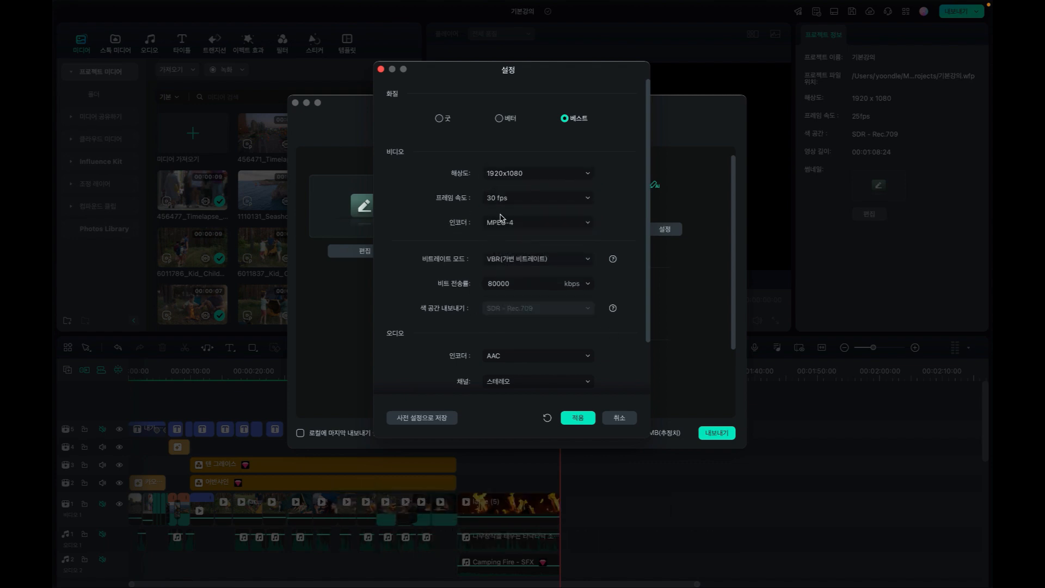
left_click(493, 222)
left_click(500, 261)
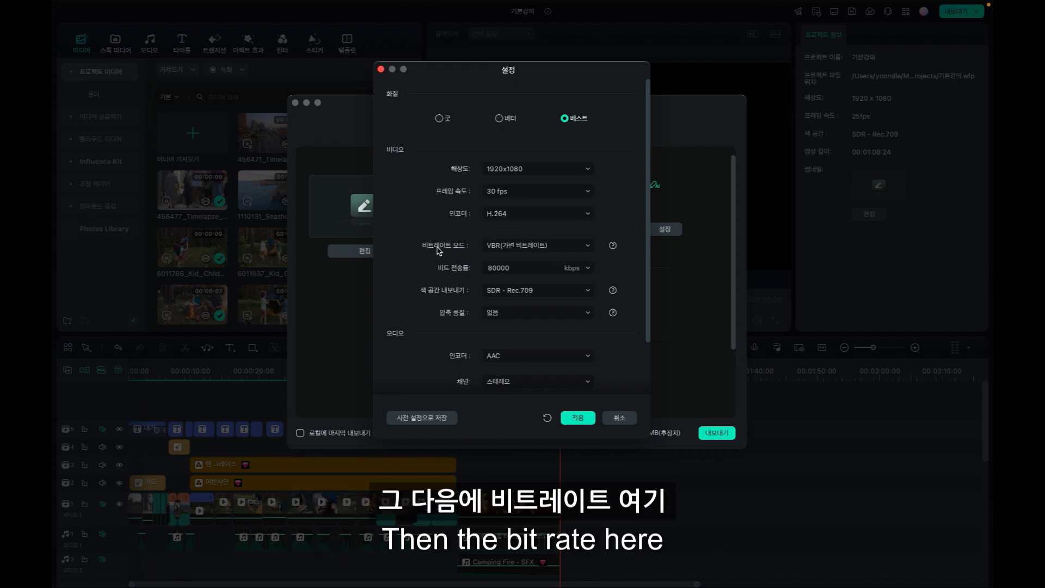
Look at the bit rate modes, try CBR(고정 비트레이트), and return to VBR(가변 비트레이트)
left_click(504, 249)
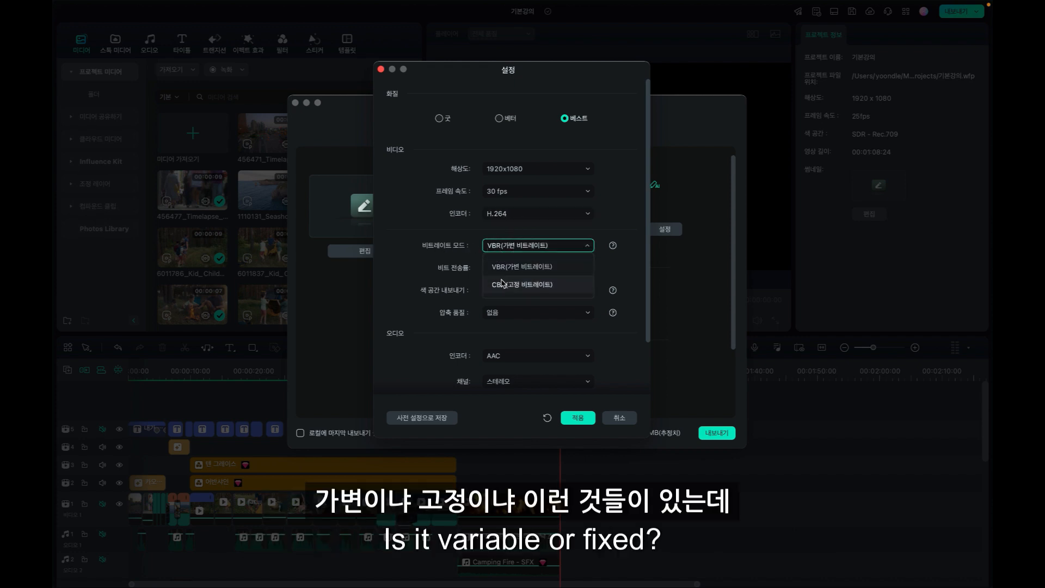
left_click(462, 235)
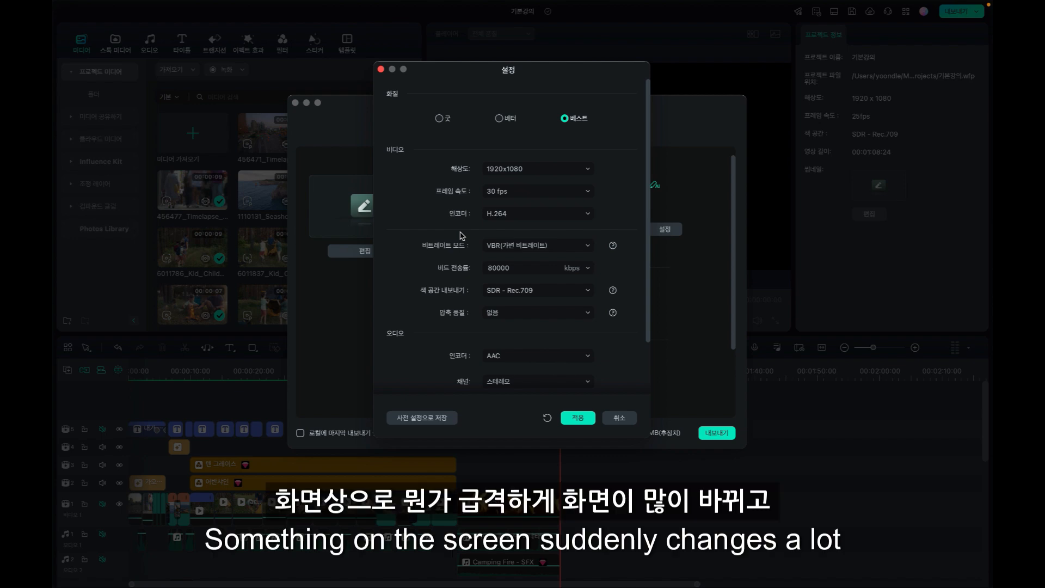
left_click(502, 246)
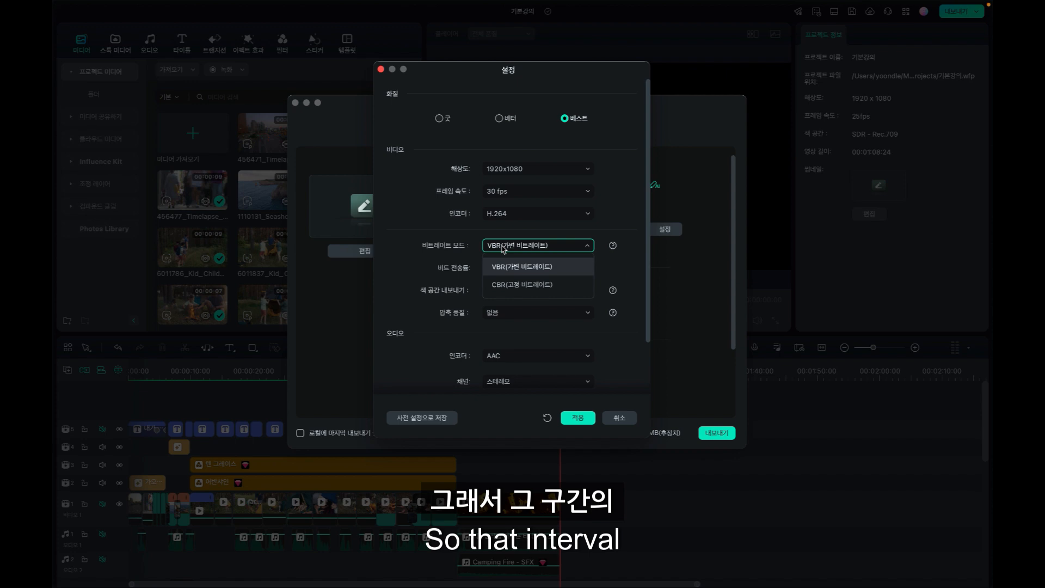
left_click(506, 284)
left_click(505, 249)
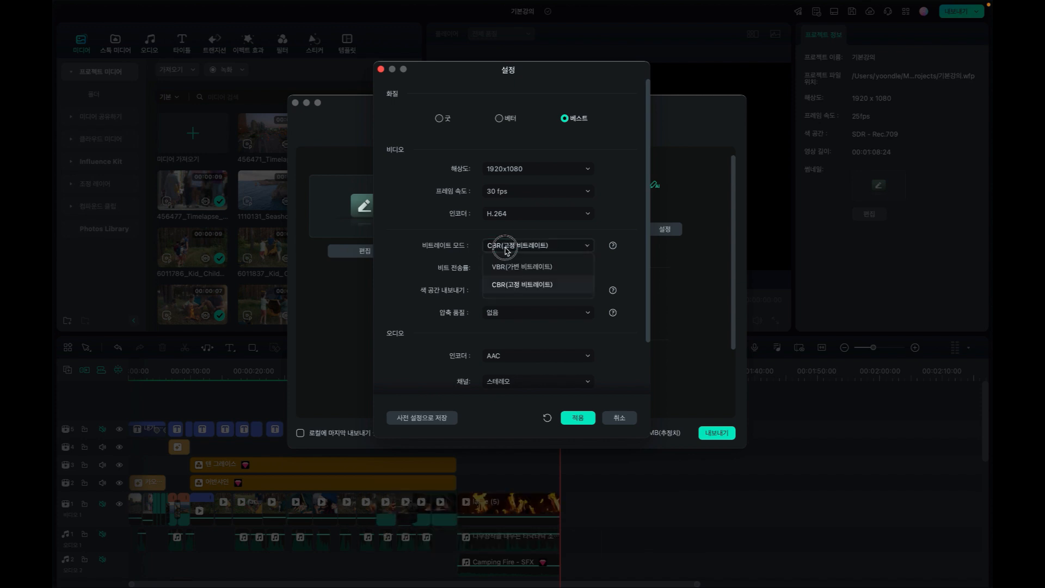
left_click(520, 266)
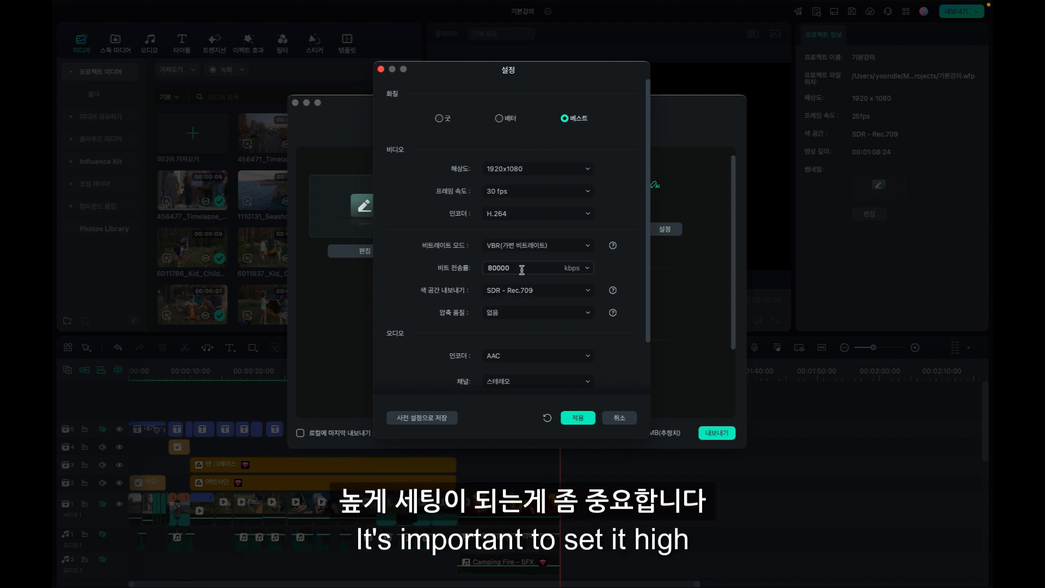
Set the video bit rate to 10000 kbps, and reselect the 베스트 quality level after checking 베터
left_click(584, 265)
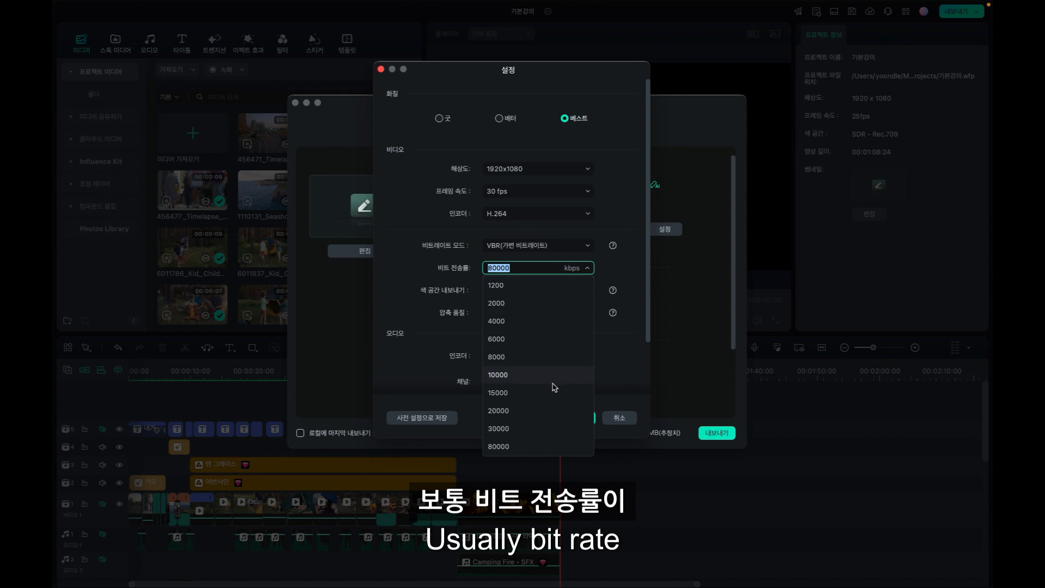
left_click(532, 370)
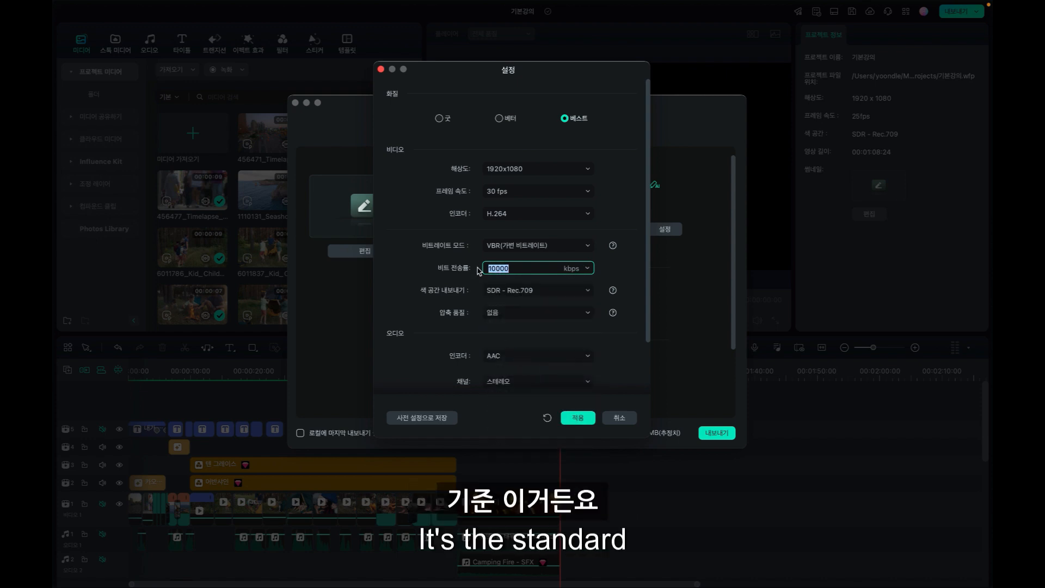
left_click(504, 120)
left_click(575, 120)
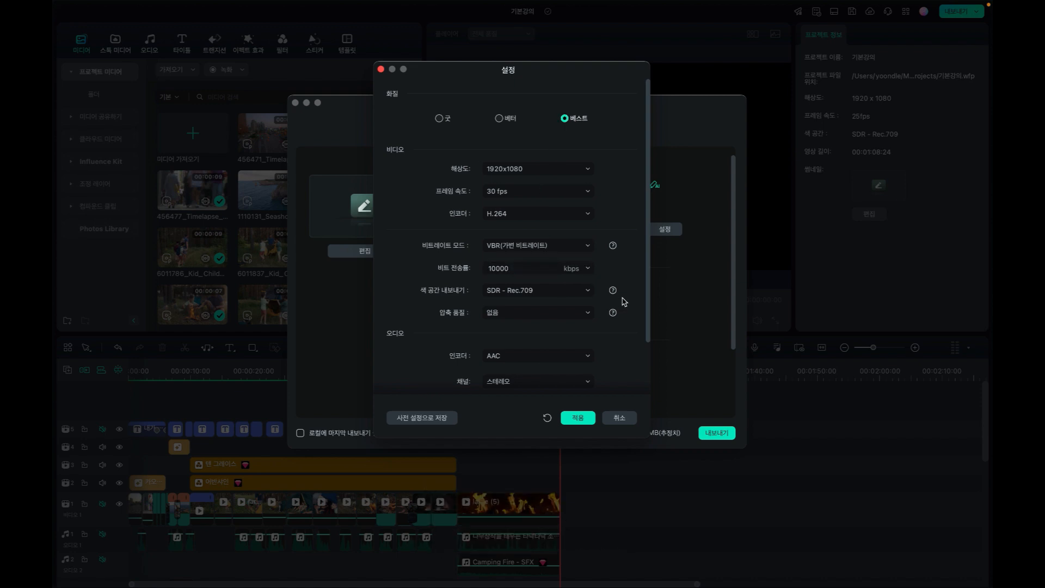
Check the export colour space and the compression quality choices, keeping compression quality at 없음
scroll(624, 302, "down", 1)
left_click(527, 279)
left_click(527, 283)
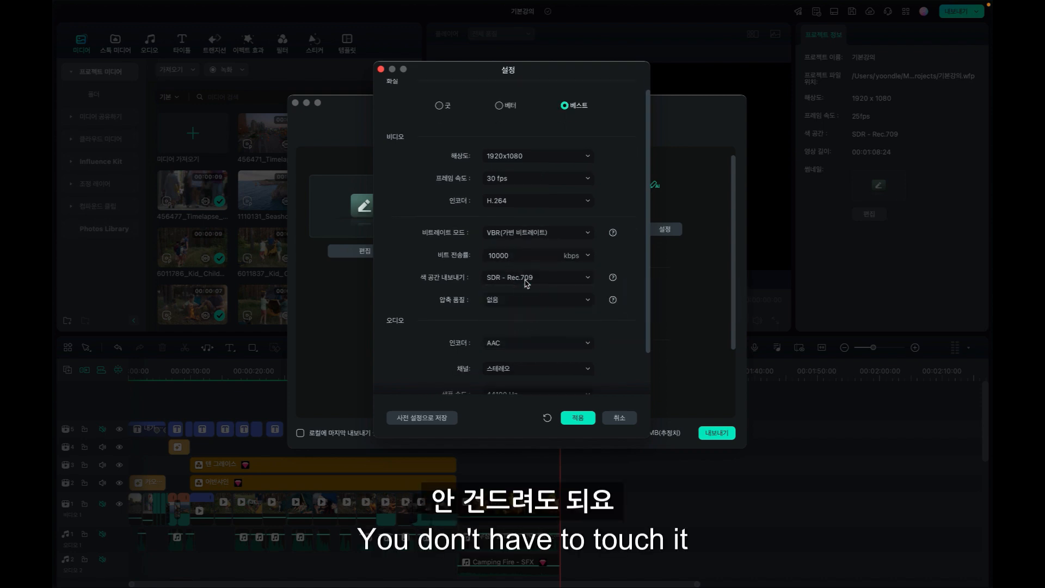
left_click(501, 304)
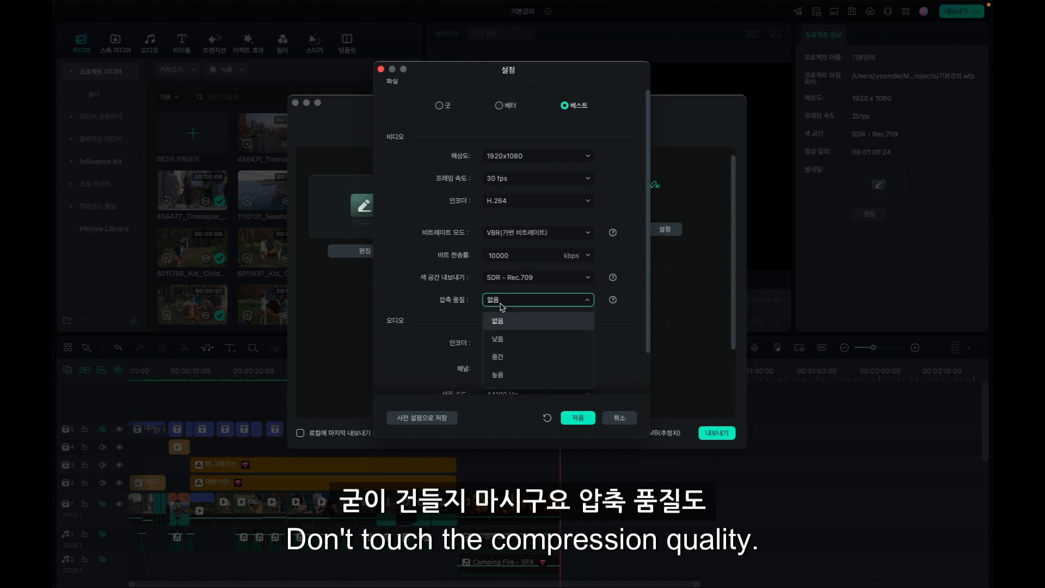
left_click(501, 306)
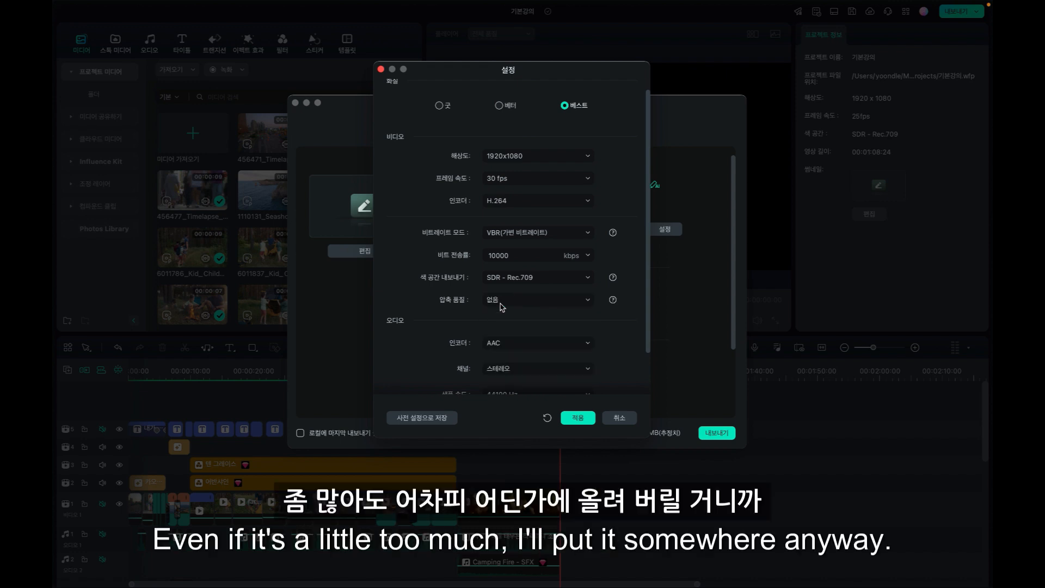
left_click(520, 302)
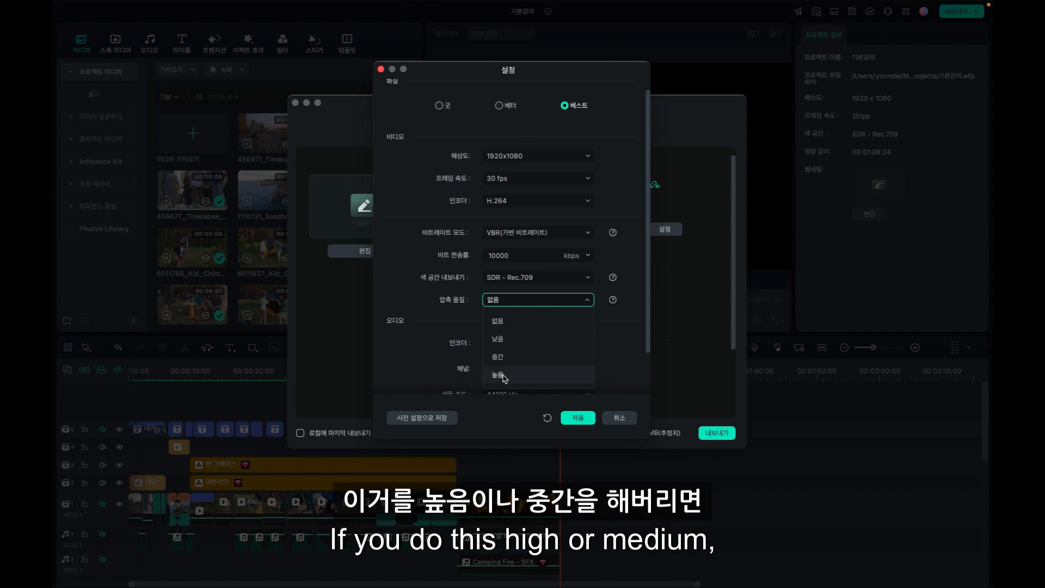
left_click(425, 309)
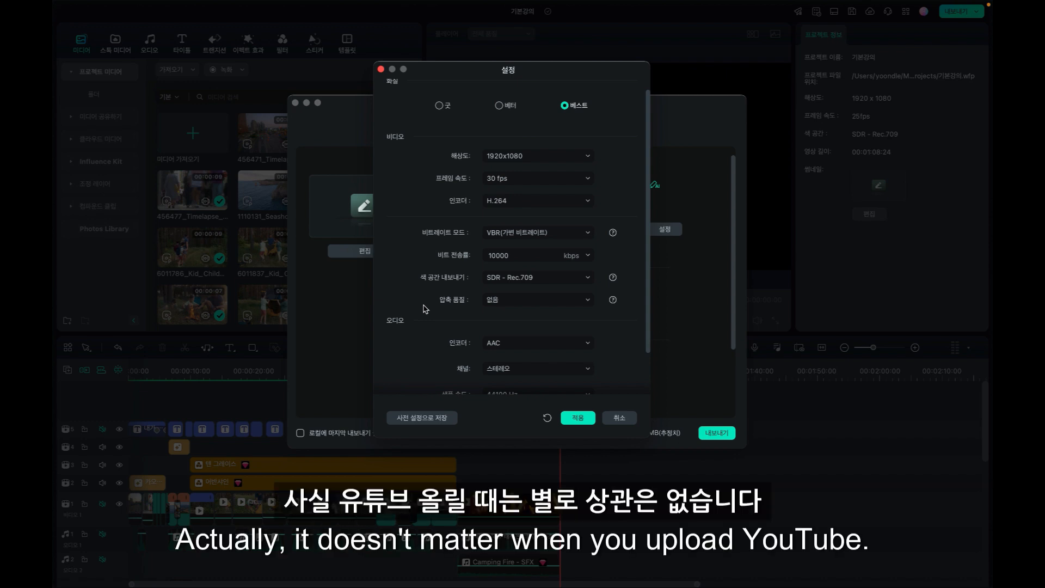
left_click(510, 301)
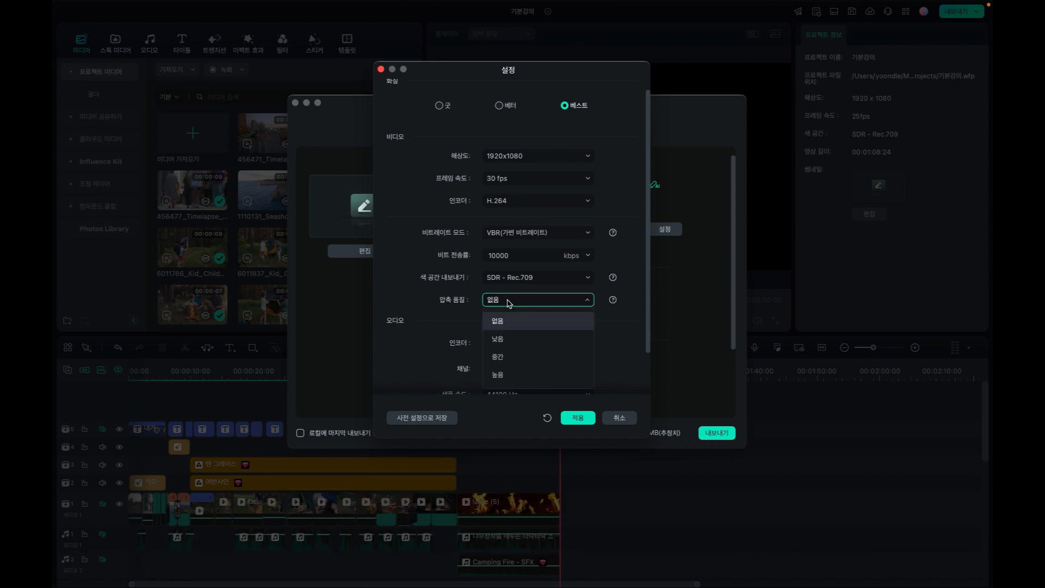
left_click(502, 326)
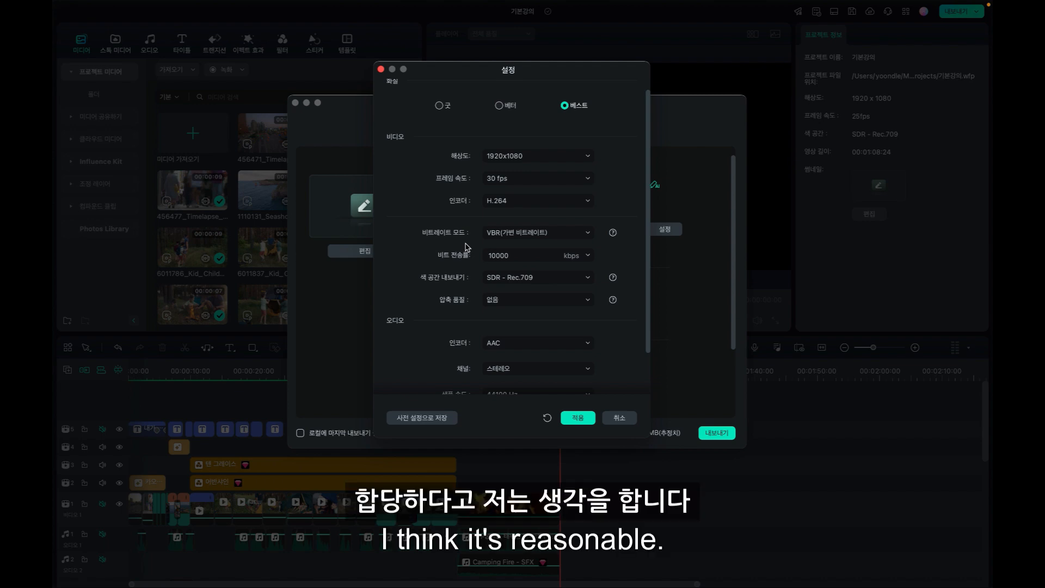
Apply the detailed video and audio export settings and keep the 사용자 정의 preset selected
scroll(421, 269, "down", 2)
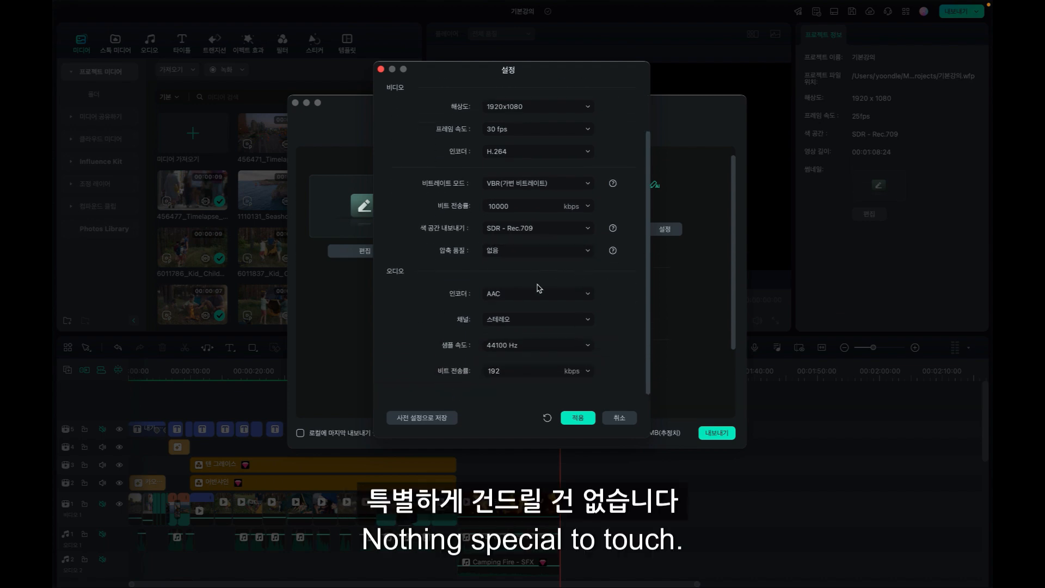
left_click(578, 418)
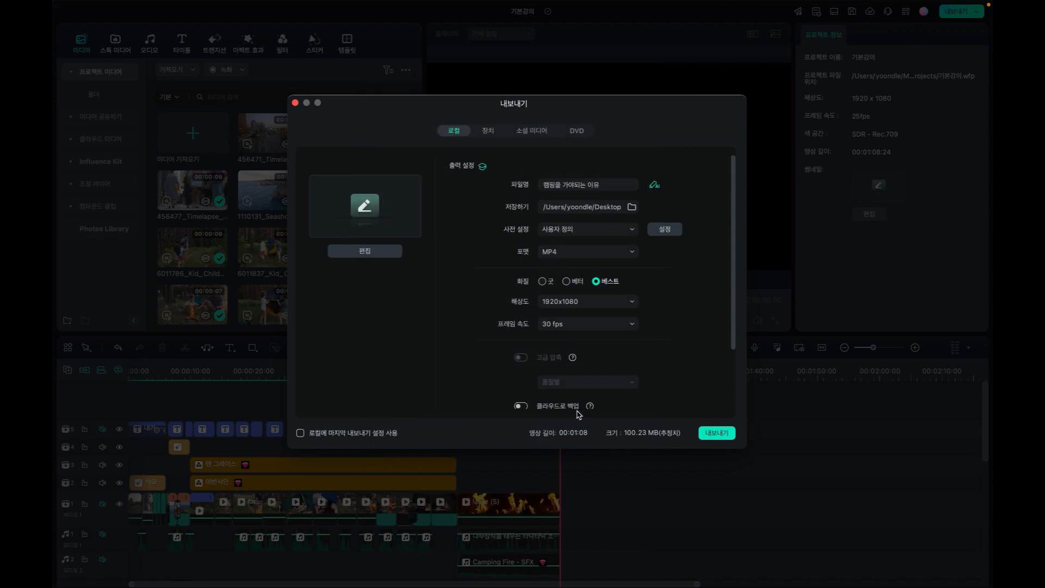
left_click(564, 227)
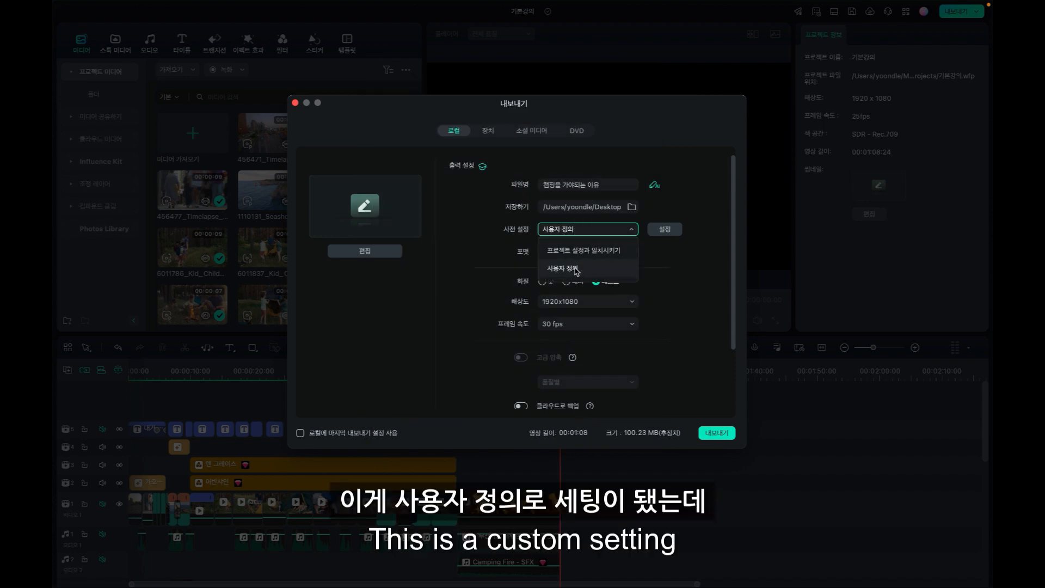
left_click(600, 272)
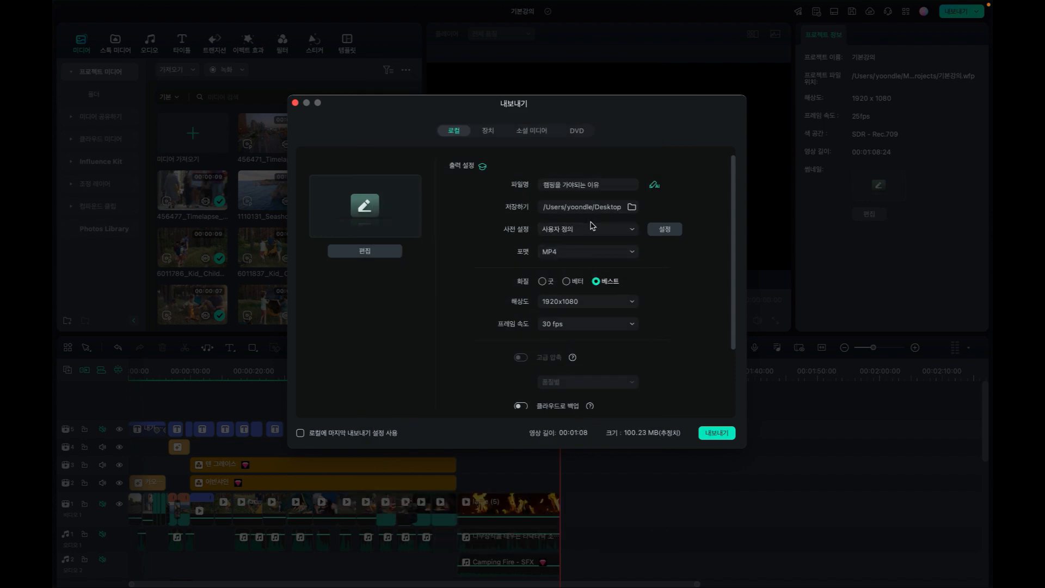
Look through the available output formats and resolutions, keeping MP4 and 1920x1080
left_click(558, 251)
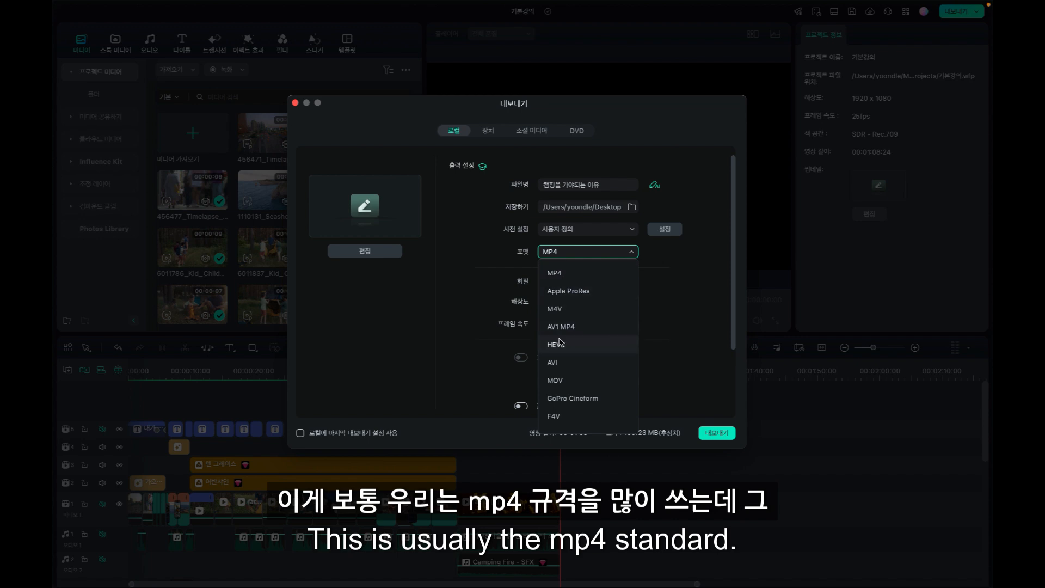
scroll(560, 340, "down", 5)
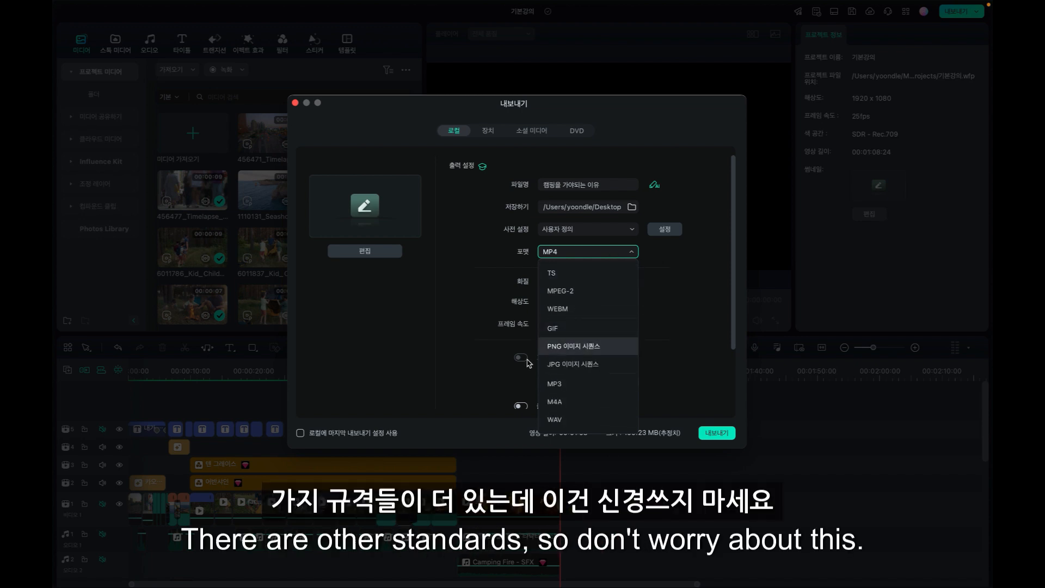
left_click(687, 298)
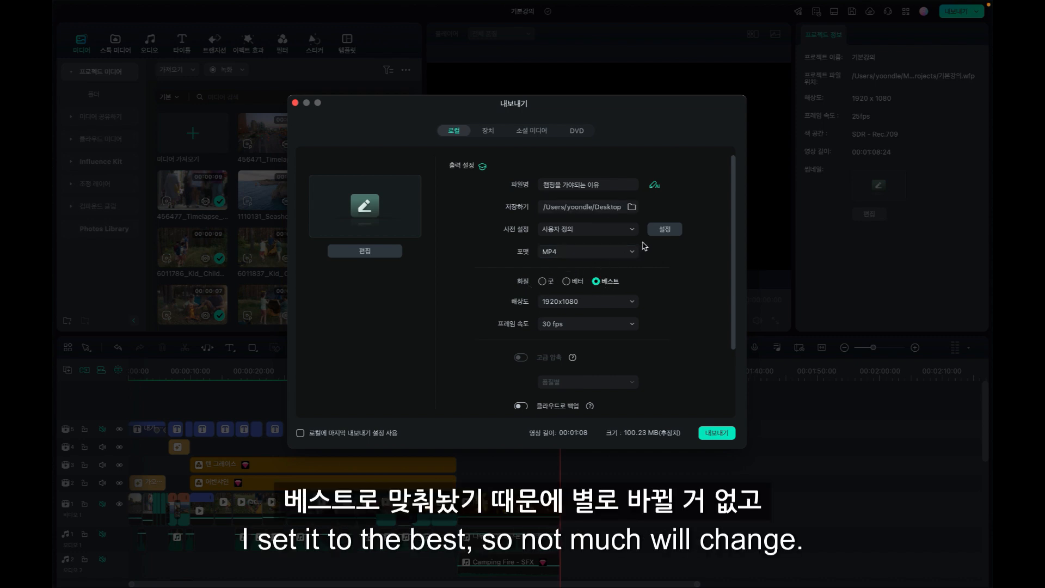
left_click(592, 304)
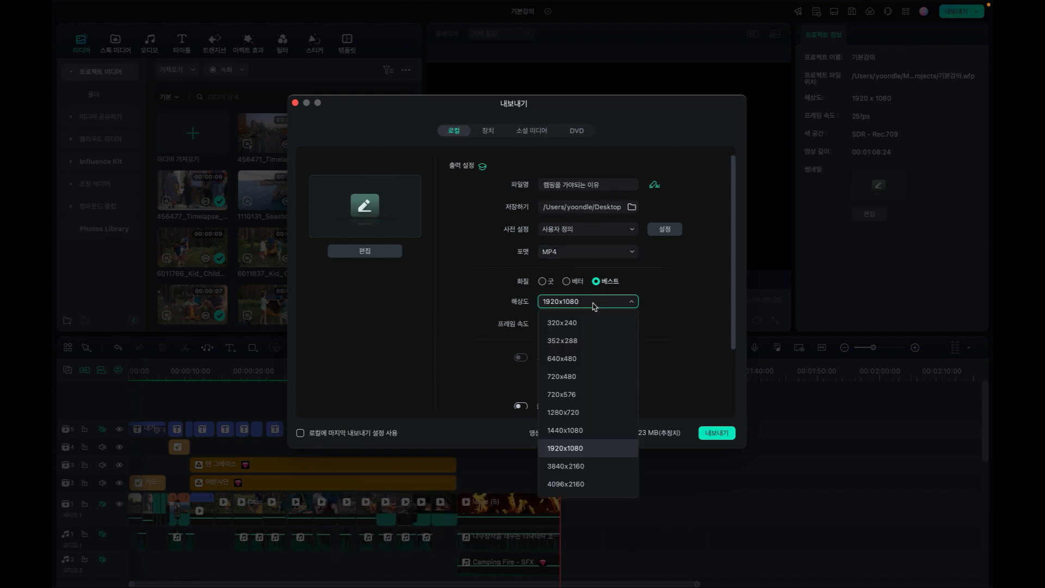
left_click(665, 326)
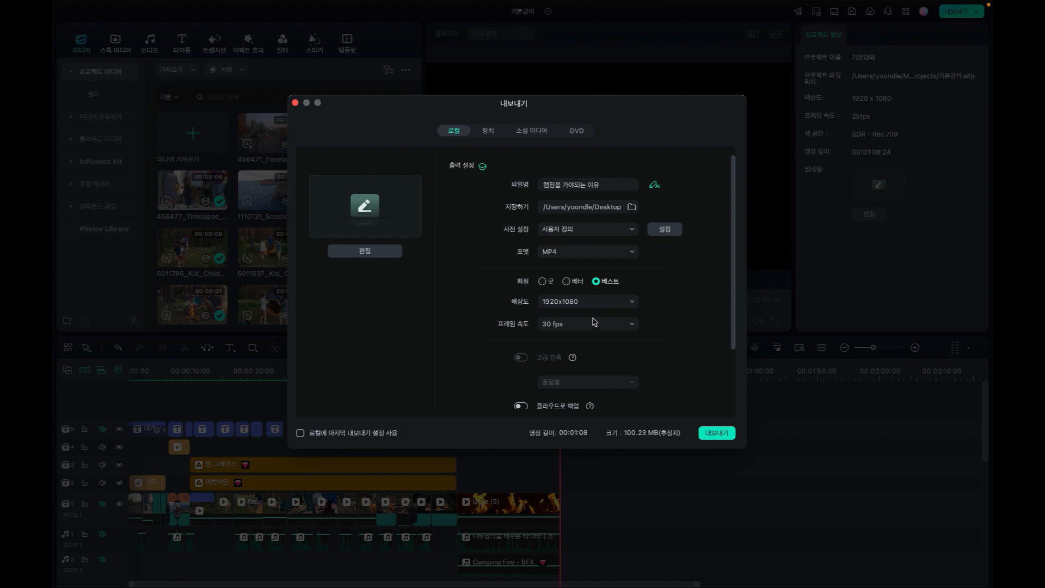
Try 자동 하이라이트 and view its length choices, turn it off again, and switch GPU-accelerated encoding off and back on
scroll(681, 300, "down", 3)
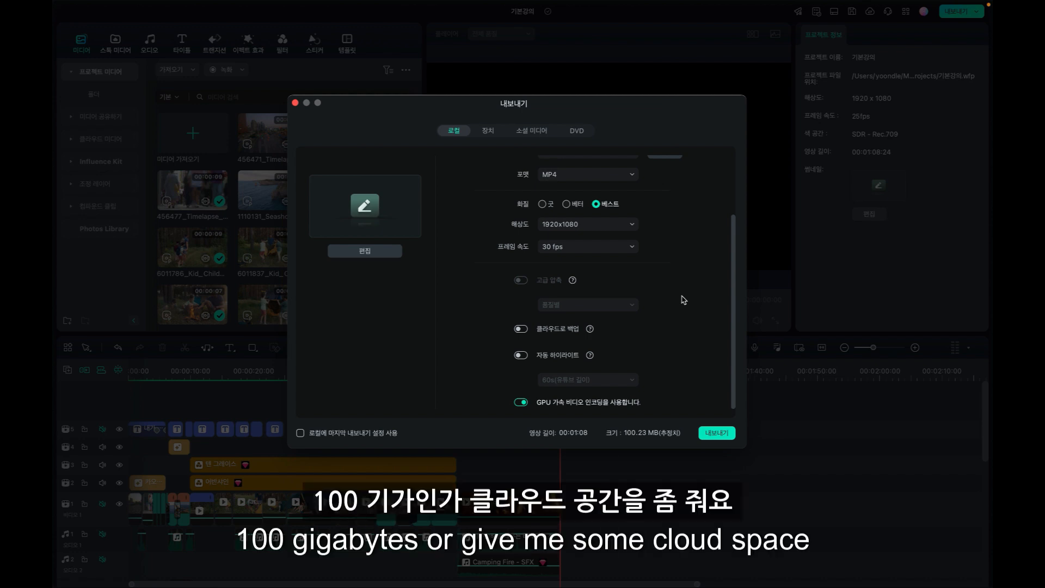
left_click(520, 355)
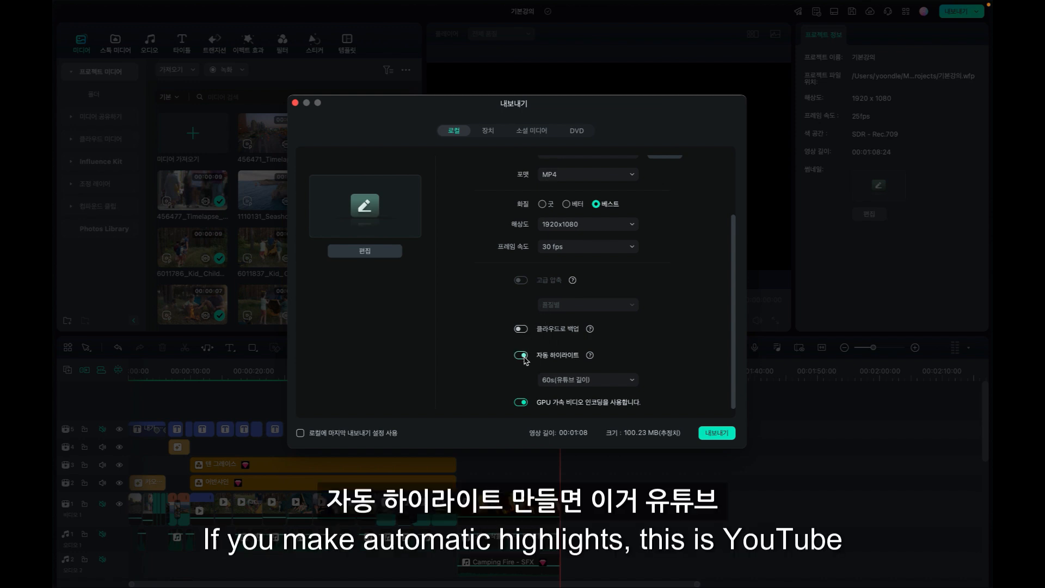
left_click(555, 379)
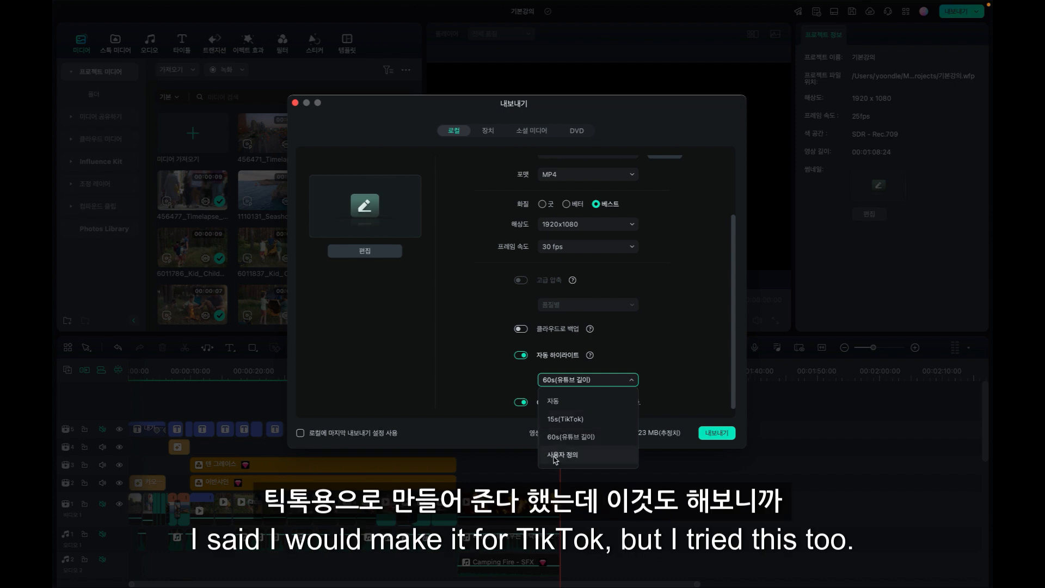
left_click(669, 335)
left_click(521, 356)
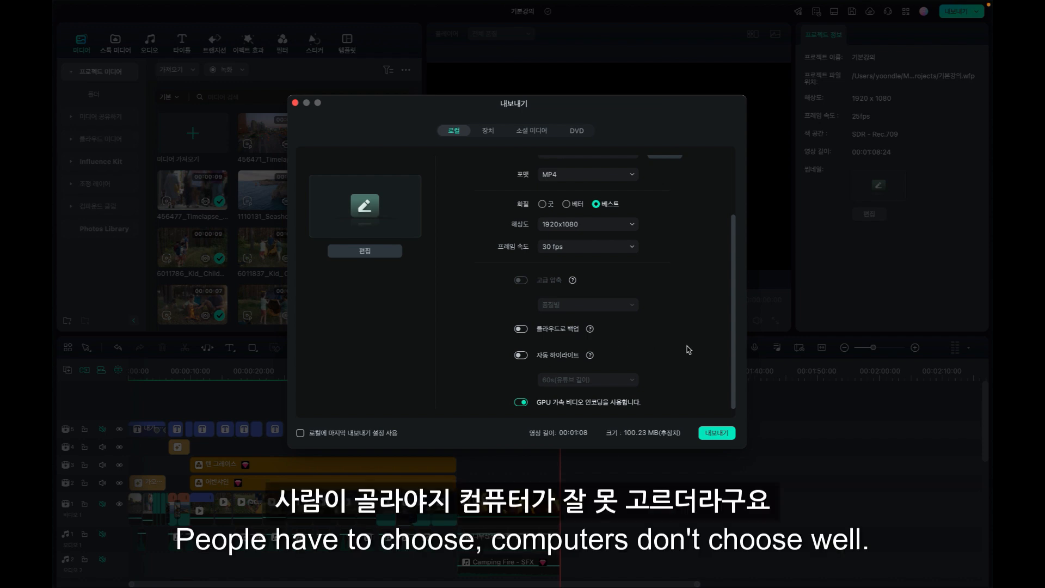
left_click(521, 403)
left_click(521, 403)
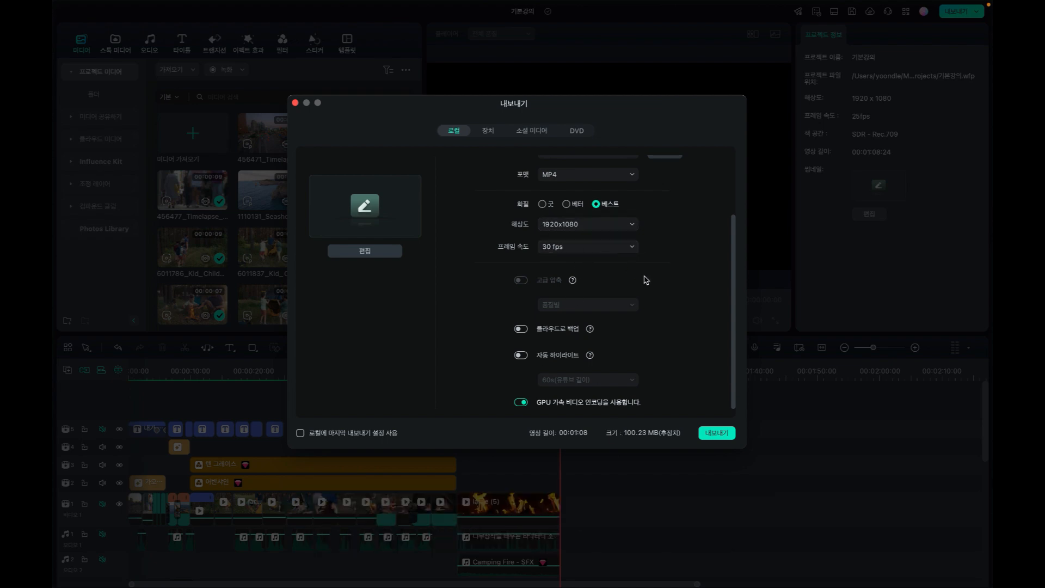
scroll(644, 277, "up", 3)
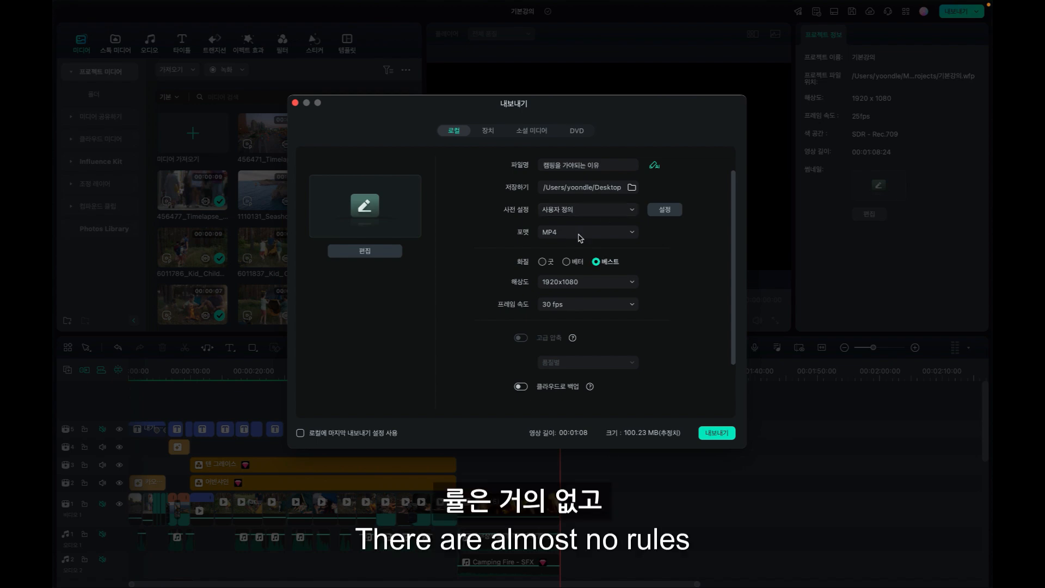
scroll(617, 353, "up", 1)
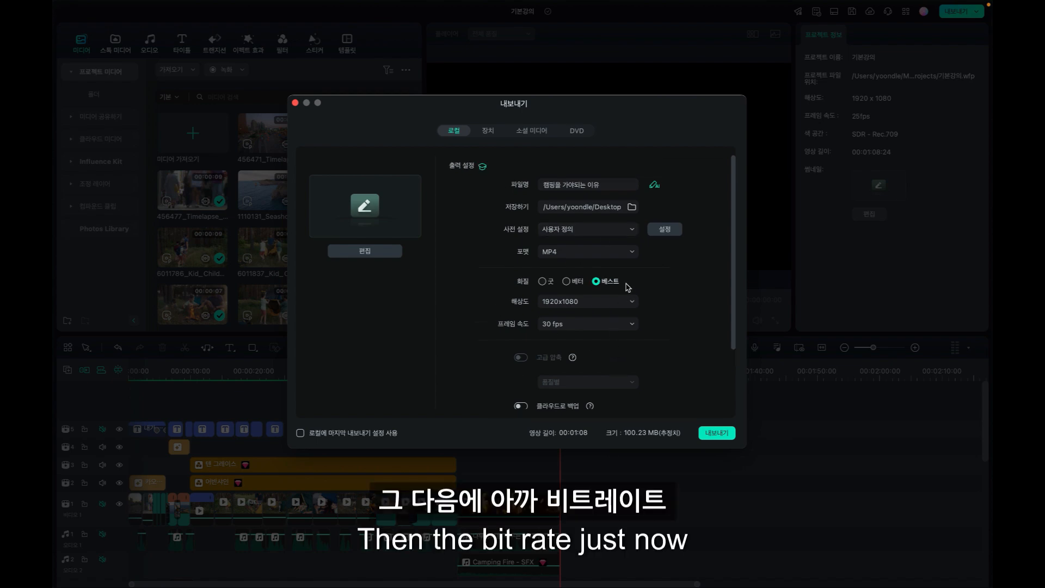
scroll(650, 299, "down", 4)
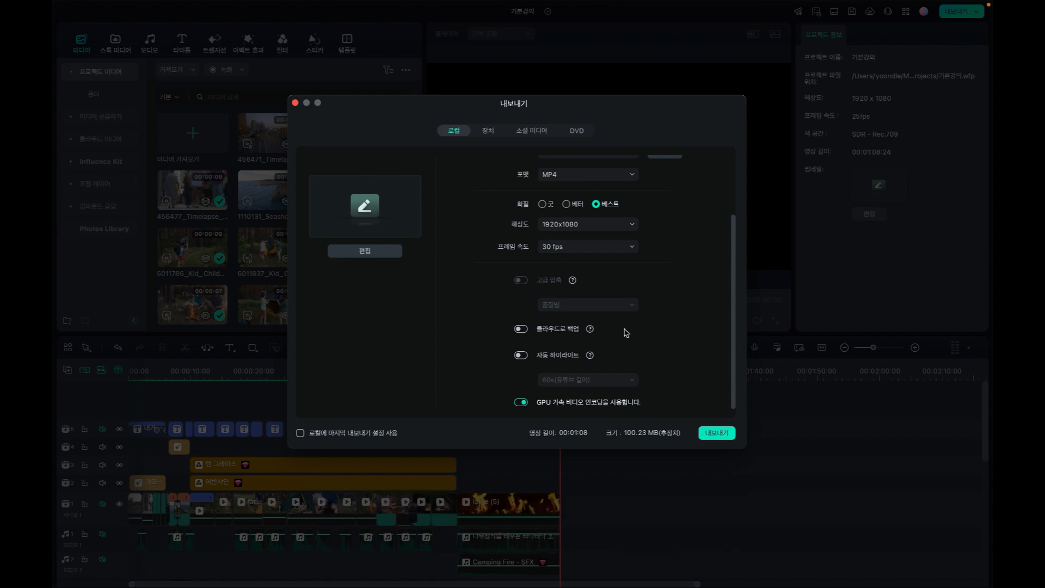
scroll(625, 326, "up", 3)
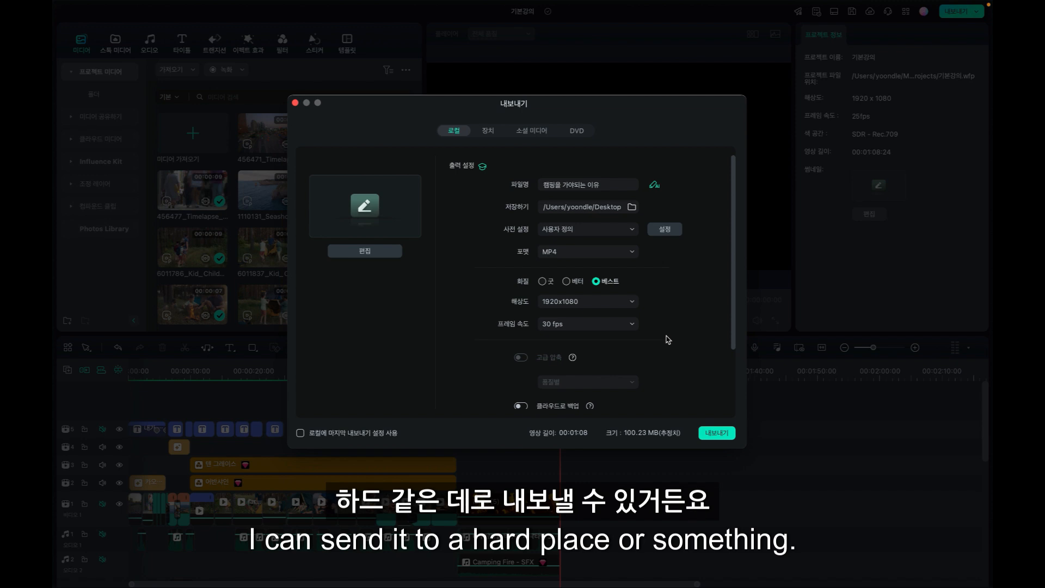
scroll(667, 339, "down", 3)
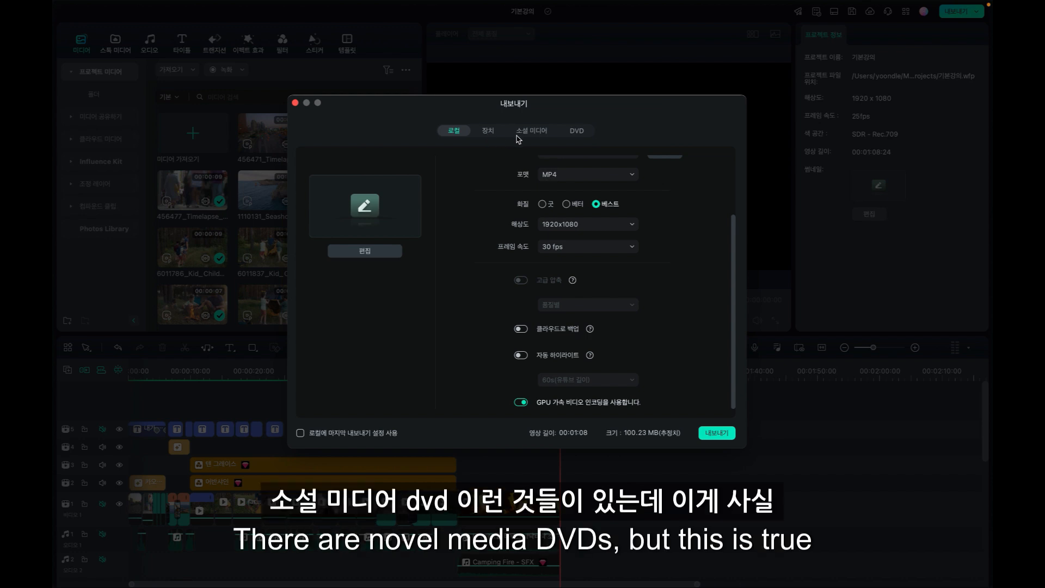
Look through the target devices for device export and choose Apple TV 4K
left_click(489, 133)
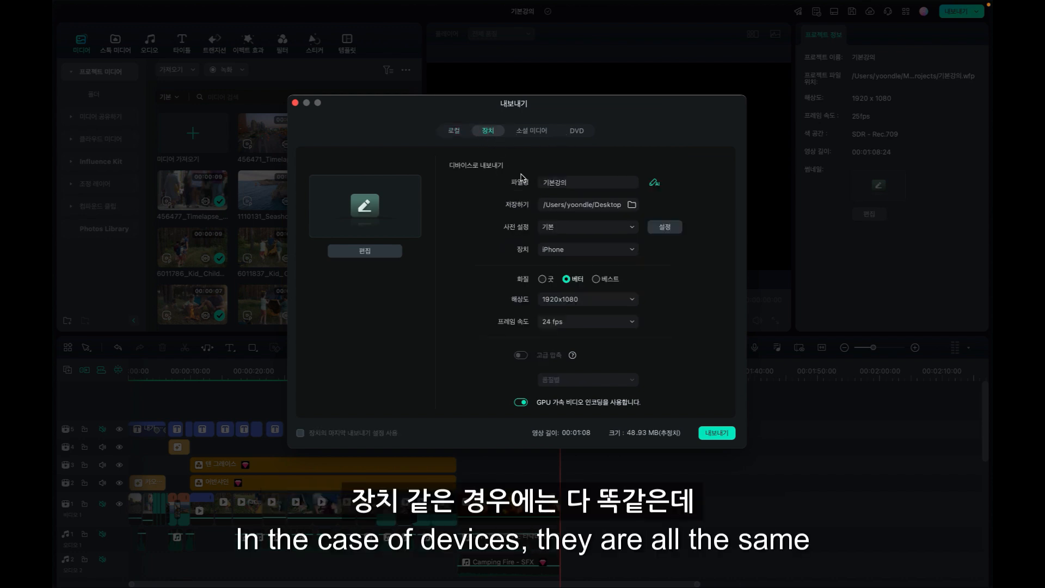
left_click(574, 251)
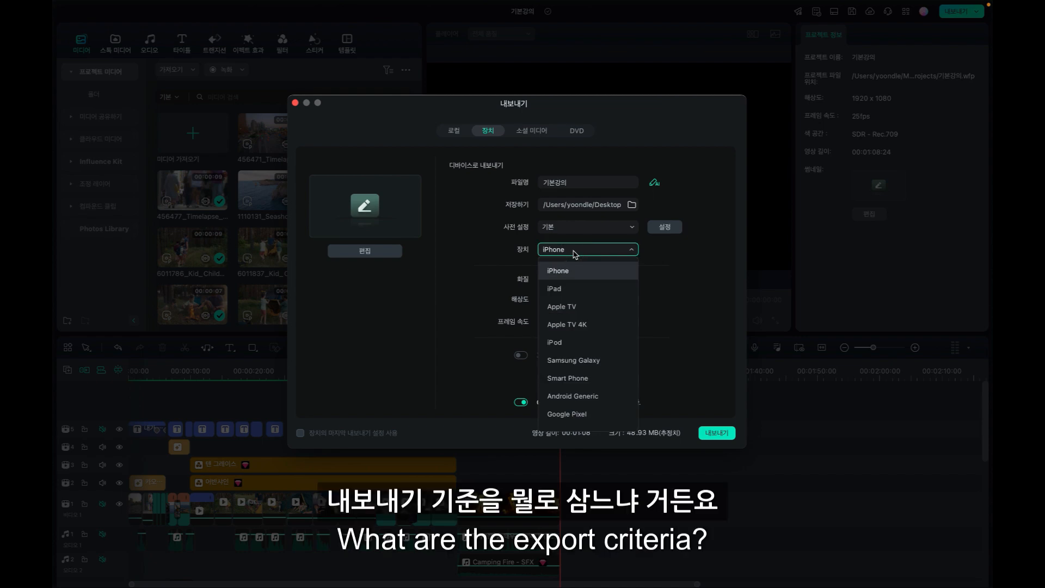
scroll(577, 321, "down", 3)
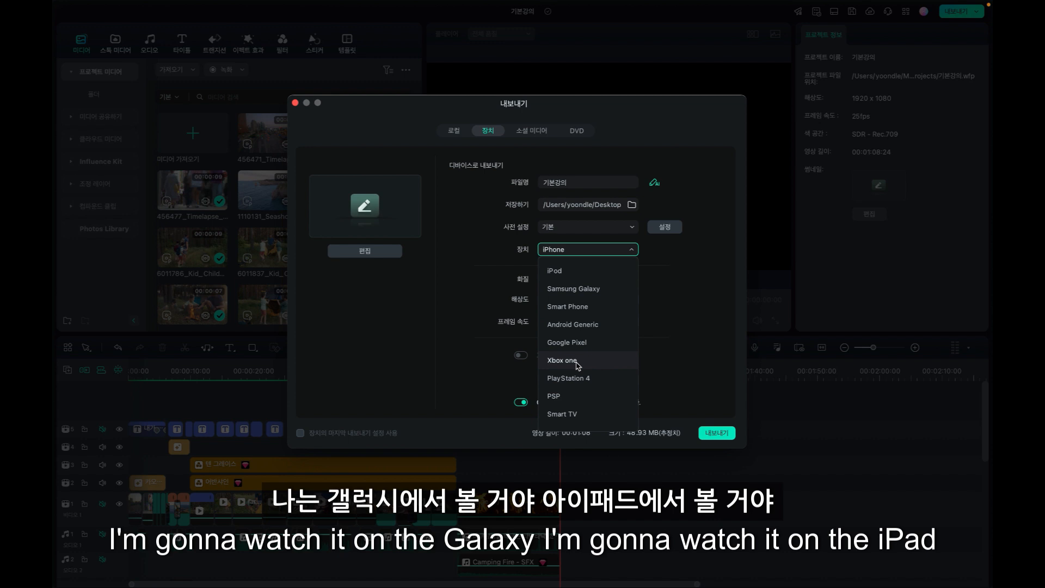
scroll(578, 365, "up", 3)
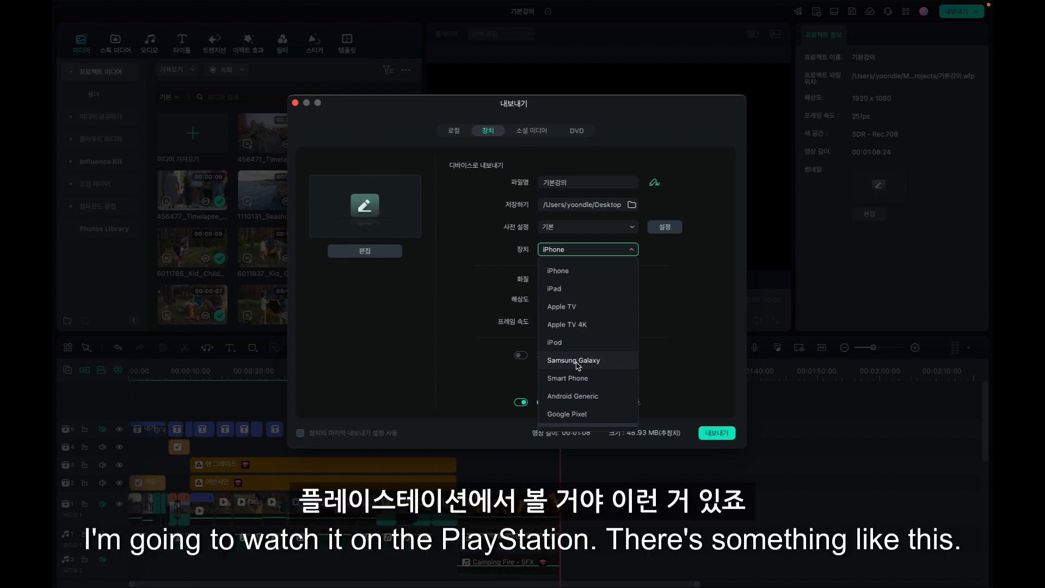
left_click(589, 326)
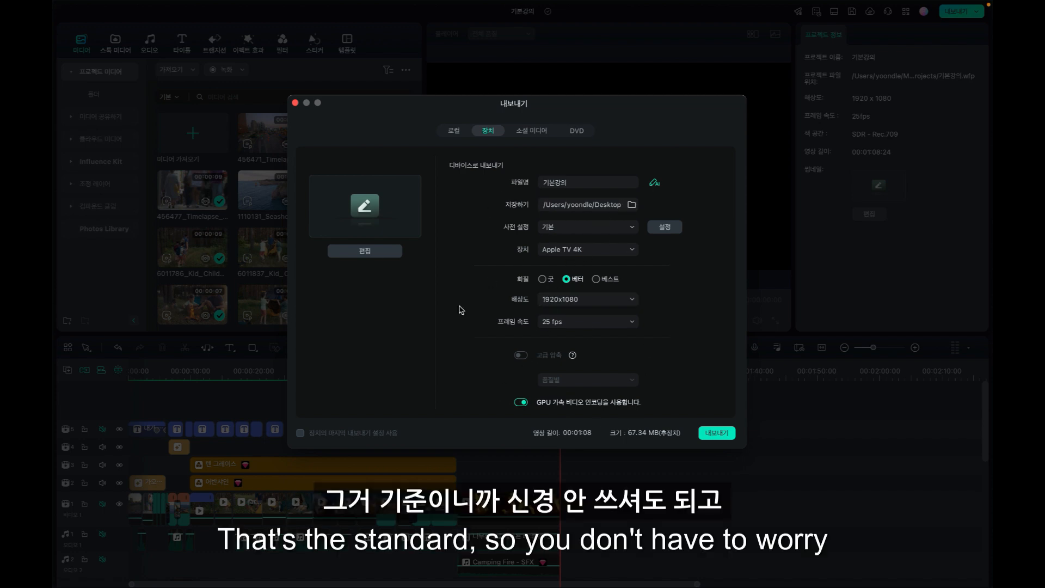
Look at the social media and DVD export options, and return to the local export settings
left_click(544, 133)
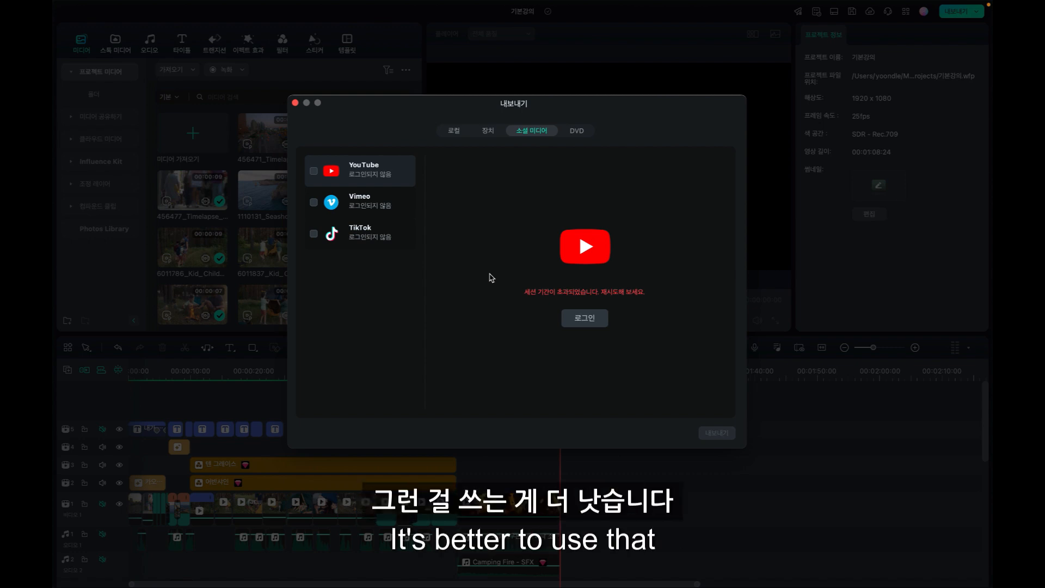
left_click(577, 132)
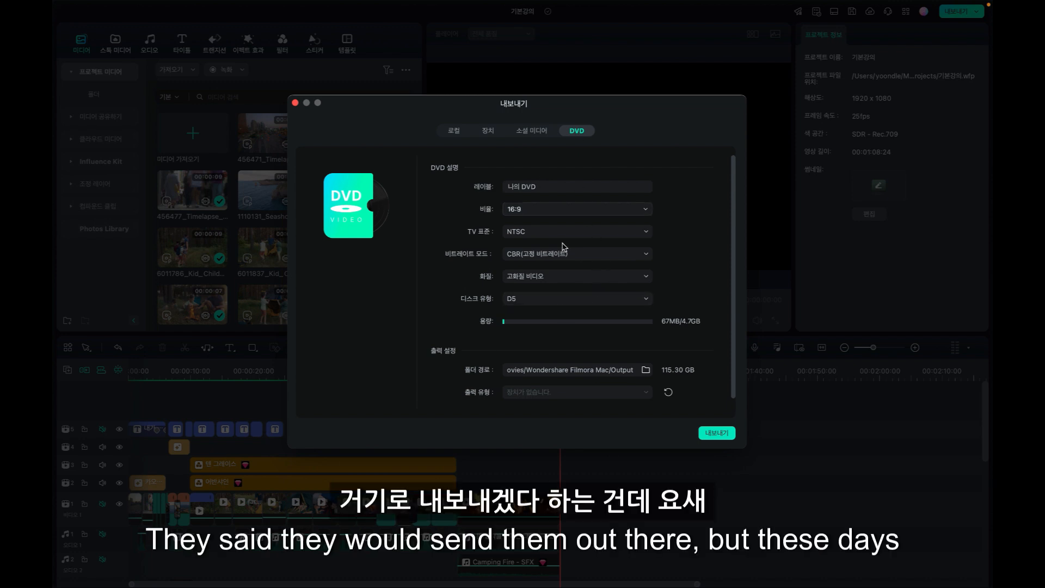
scroll(490, 357, "down", 1)
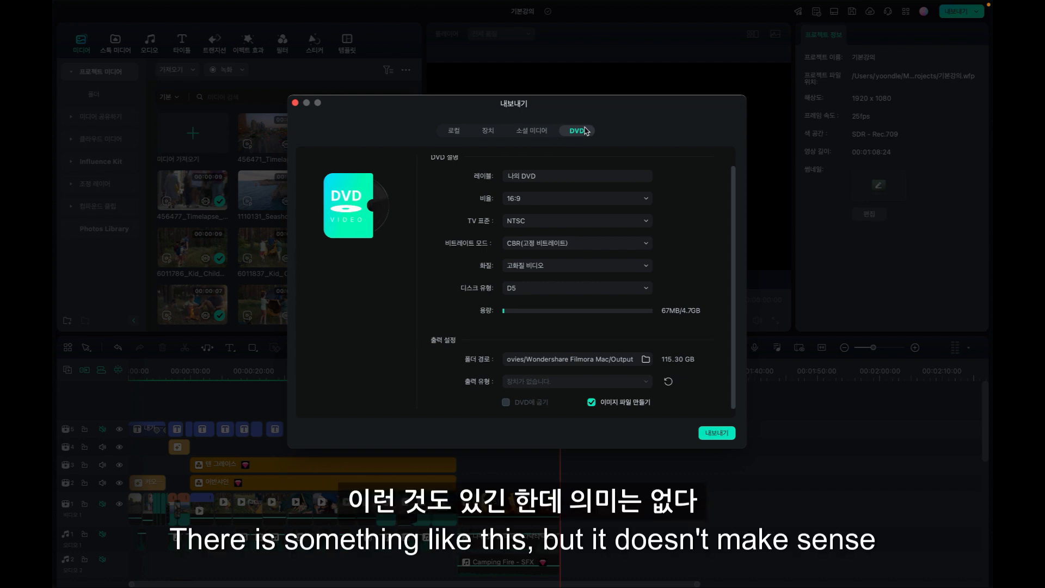
left_click(455, 133)
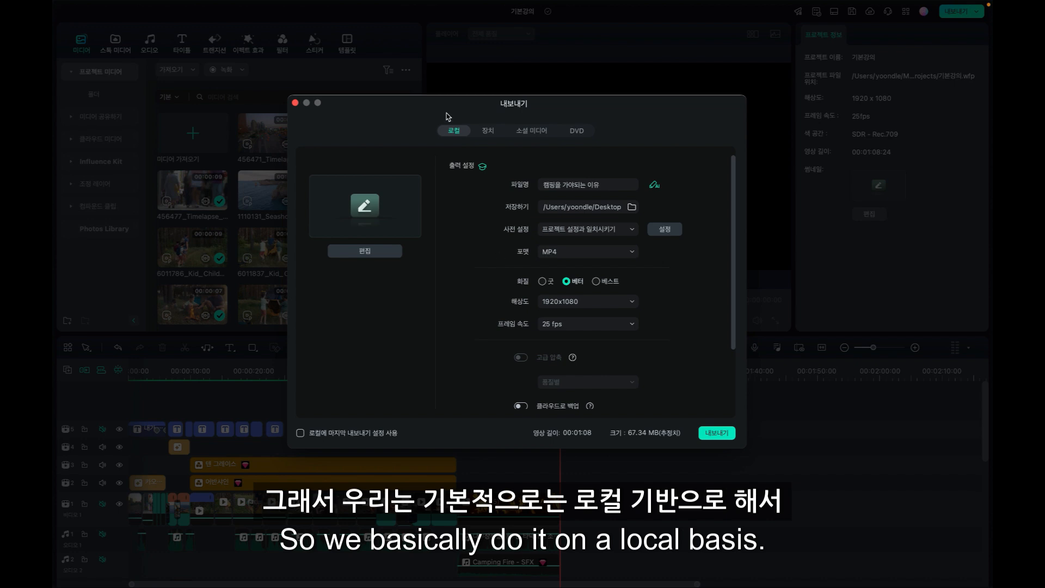
Set the export quality to 베스트 and the frame rate to 30 fps, and start the local MP4 export
left_click(596, 281)
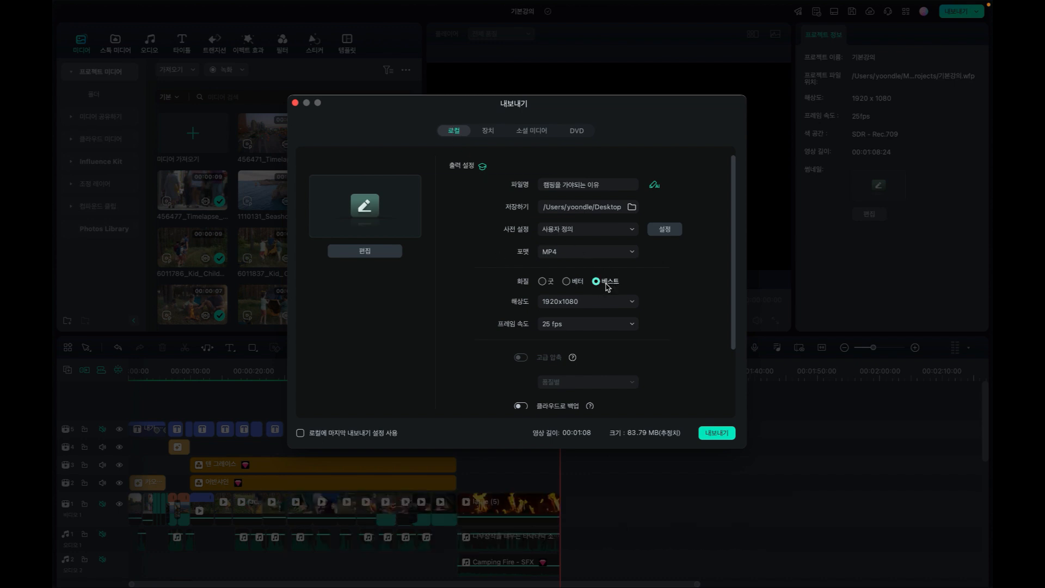
left_click(572, 324)
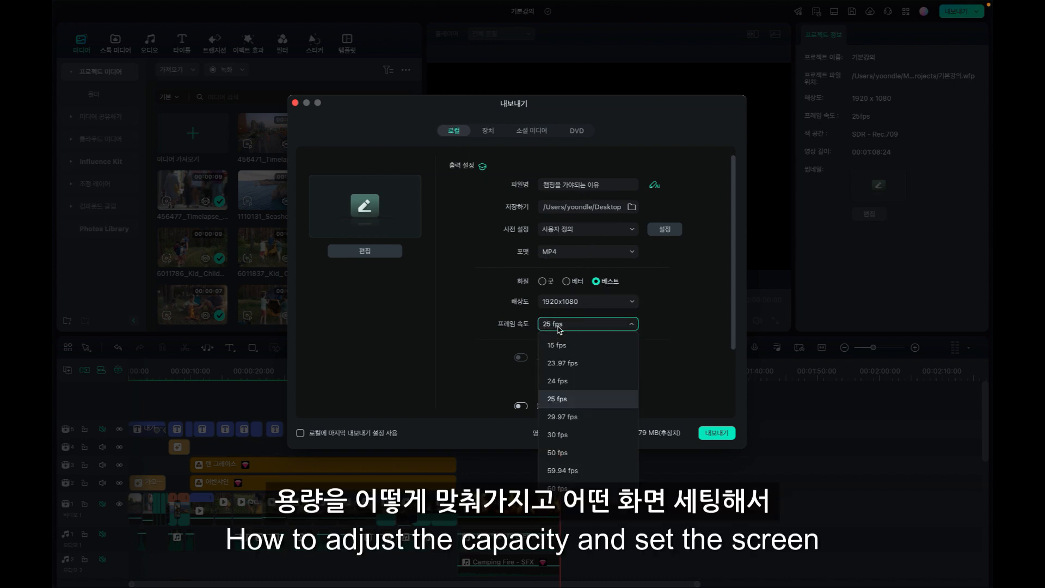
left_click(566, 434)
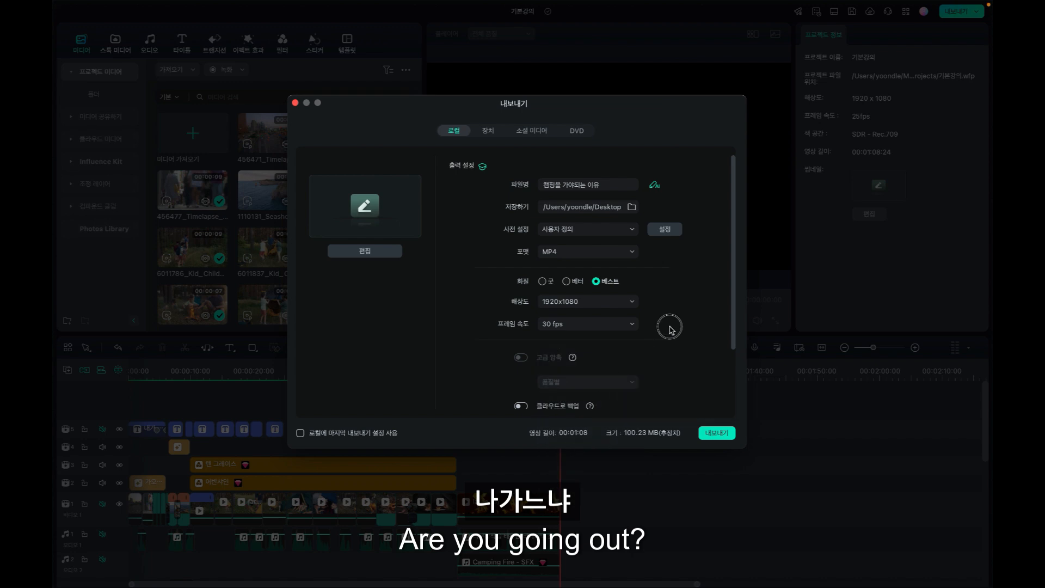
scroll(672, 330, "down", 2)
scroll(671, 330, "down", 2)
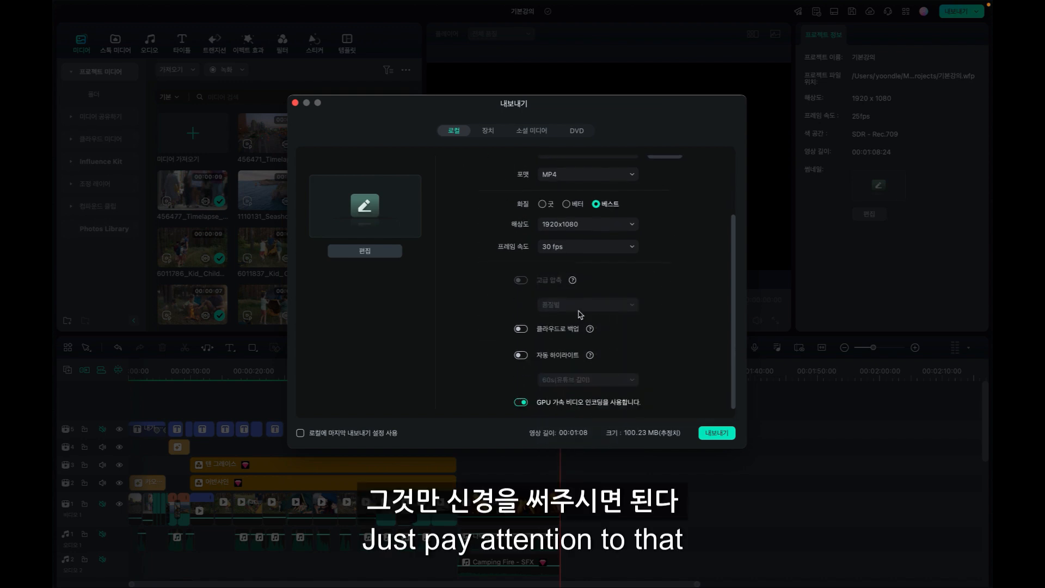
scroll(603, 253, "up", 4)
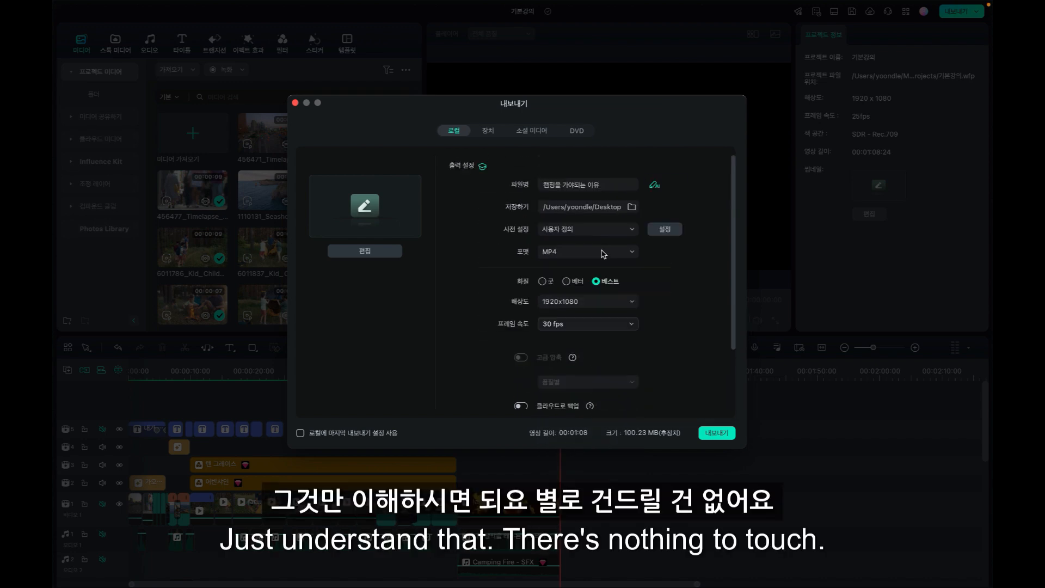
left_click(710, 433)
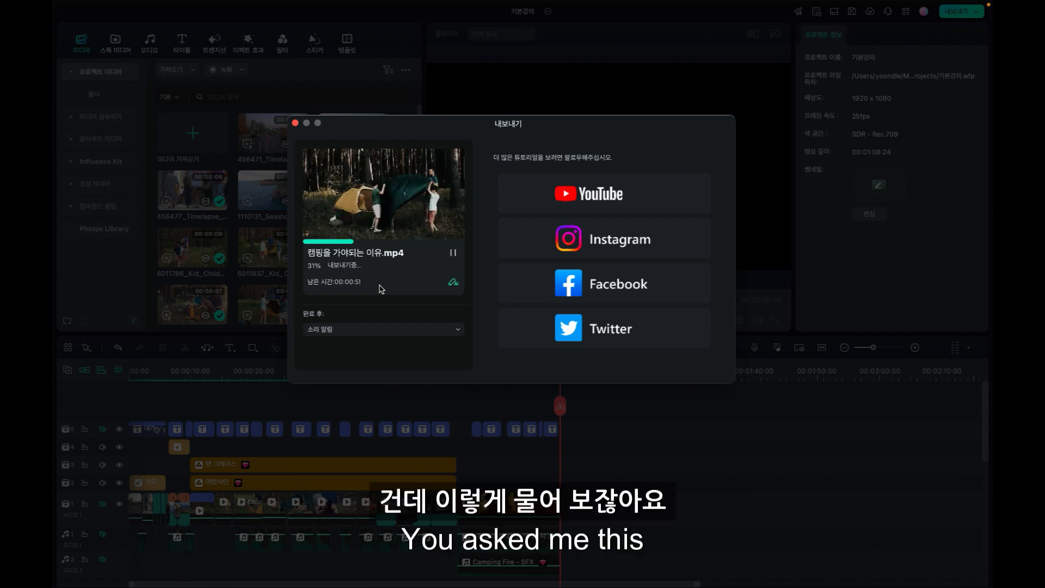
View the completion-action choices, keeping 소리 알림, and locate the exported 캠핑을 가야되는 이유.mp4 in its desktop folder
left_click(341, 329)
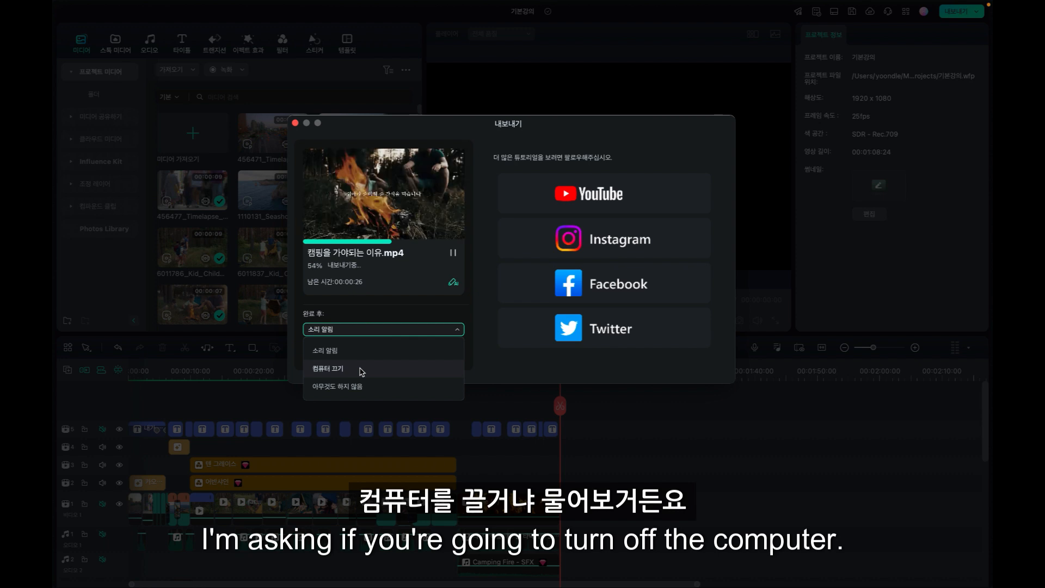
left_click(488, 317)
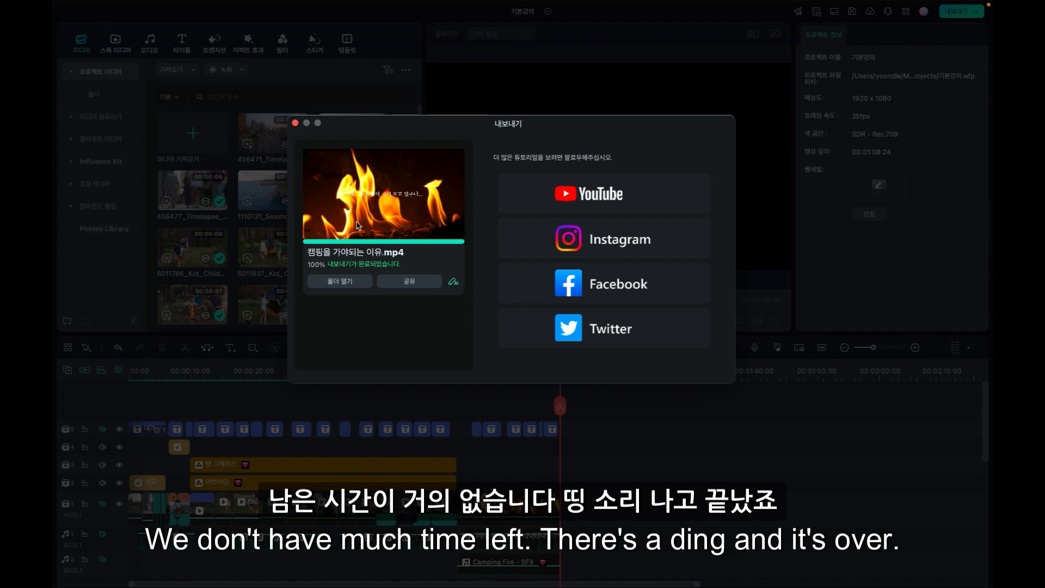
left_click(341, 282)
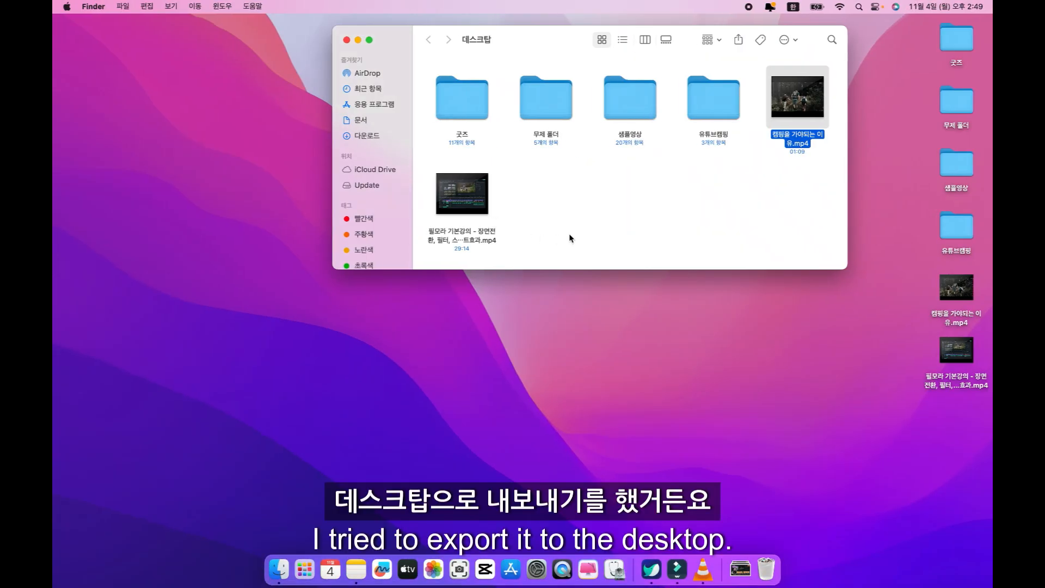
left_click(716, 386)
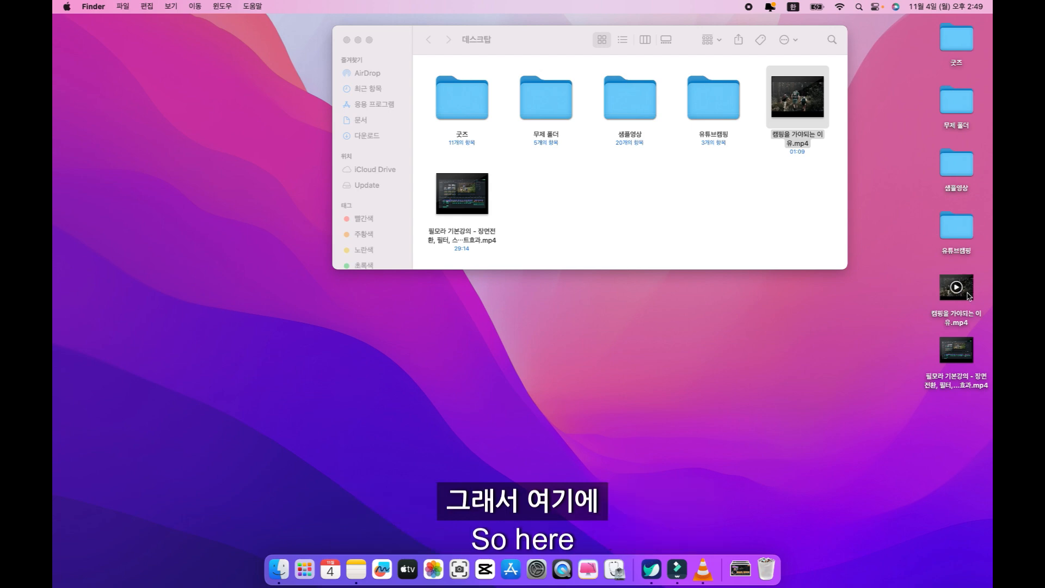
left_click_drag(966, 293, 548, 329)
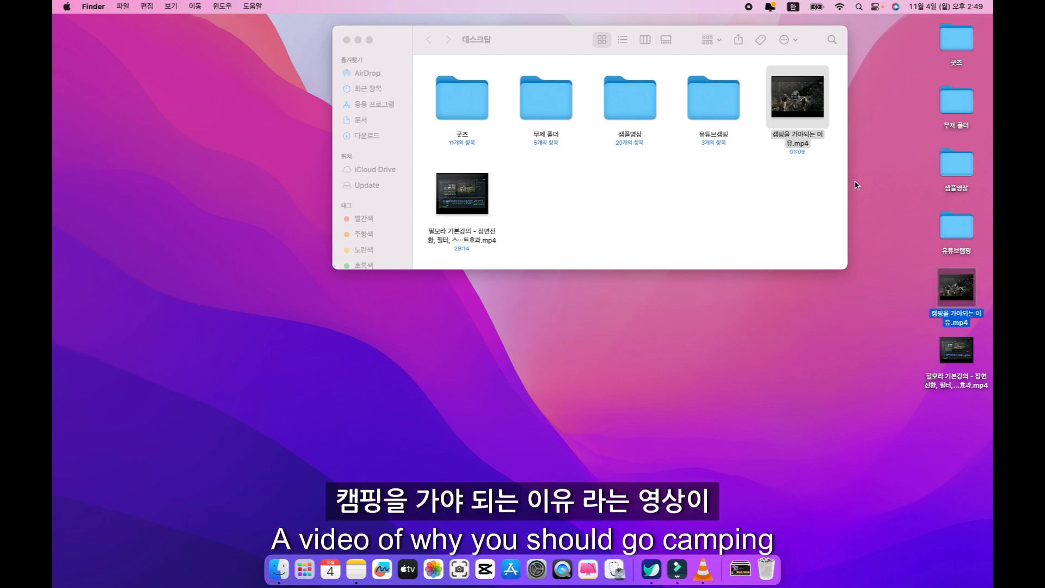
right_click(819, 103)
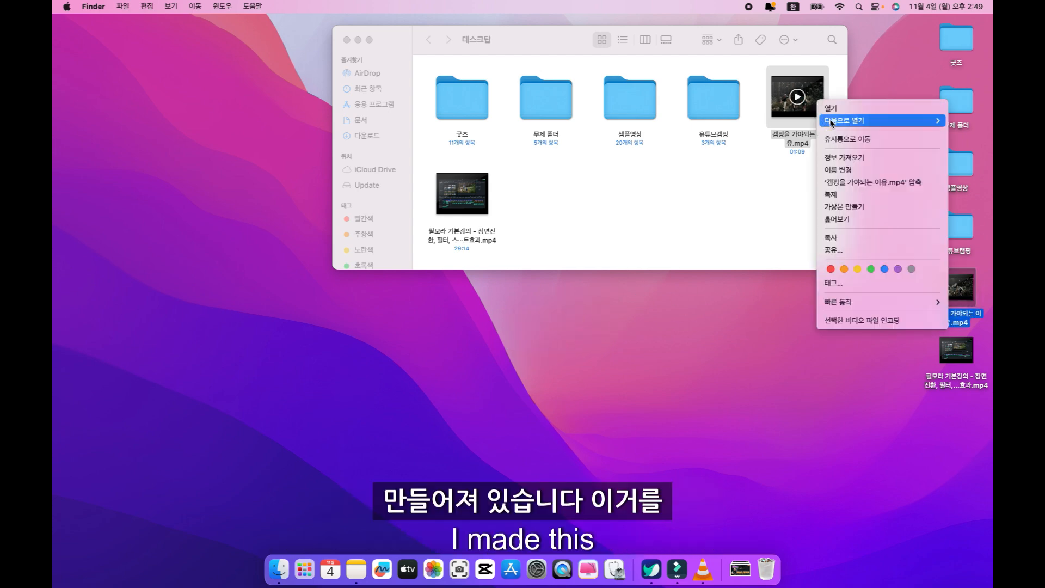
mouse_move(831, 124)
left_click(723, 140)
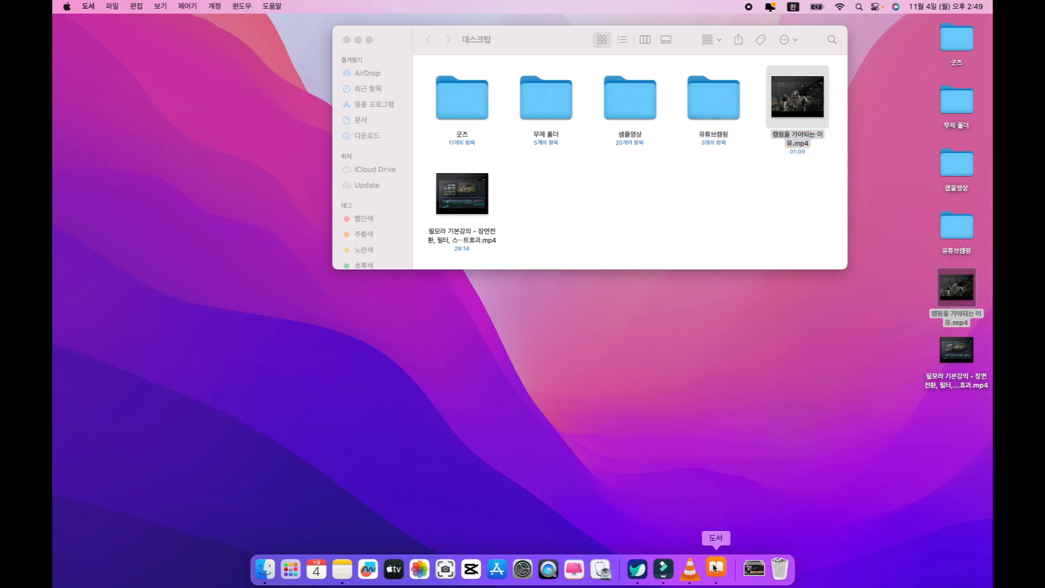
right_click(715, 568)
left_click(715, 533)
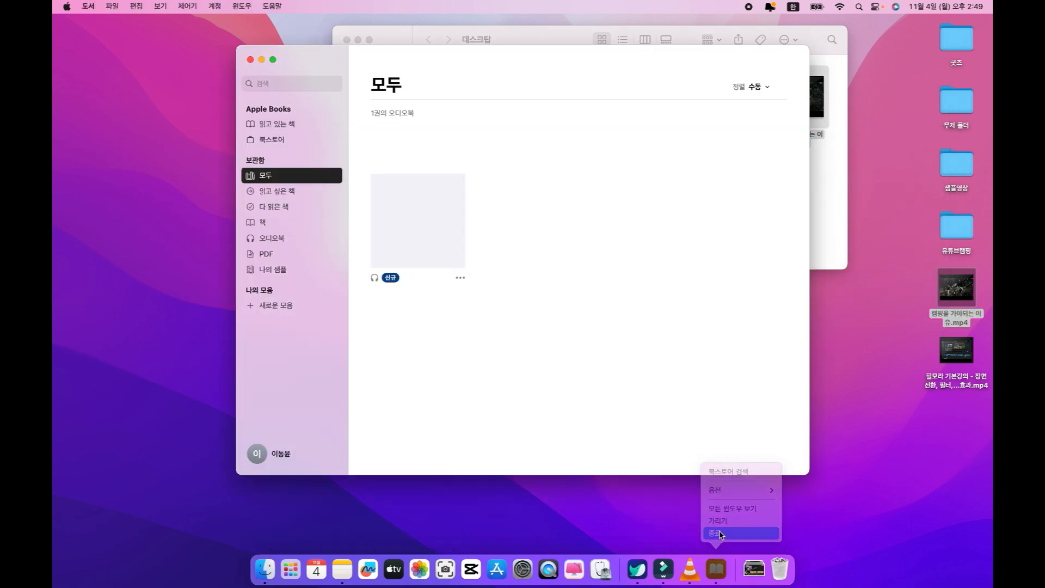
Open the exported 캠핑을 가야되는 이유.mp4 in VLC media player
right_click(809, 96)
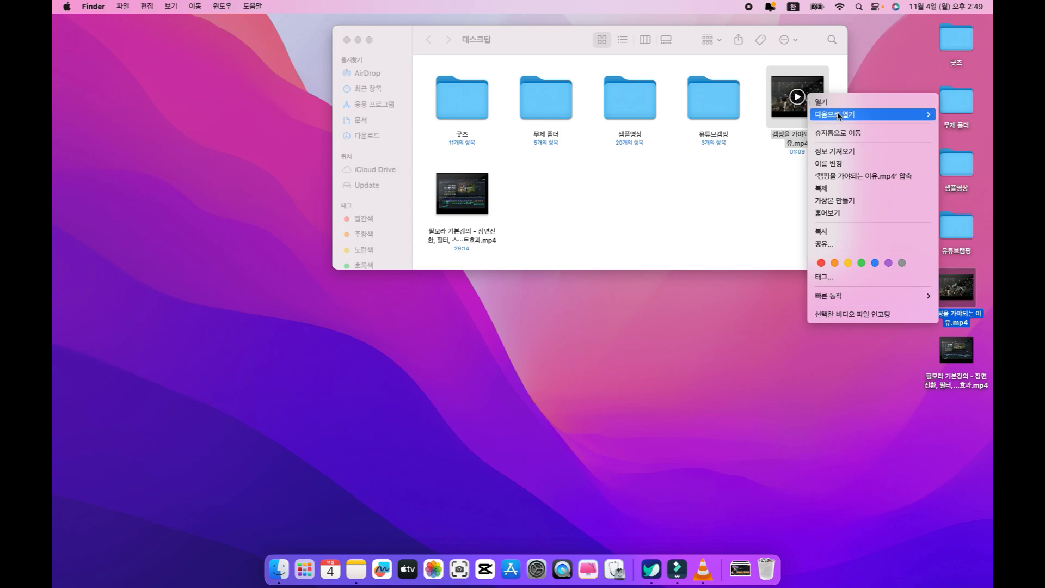
mouse_move(838, 113)
left_click(729, 165)
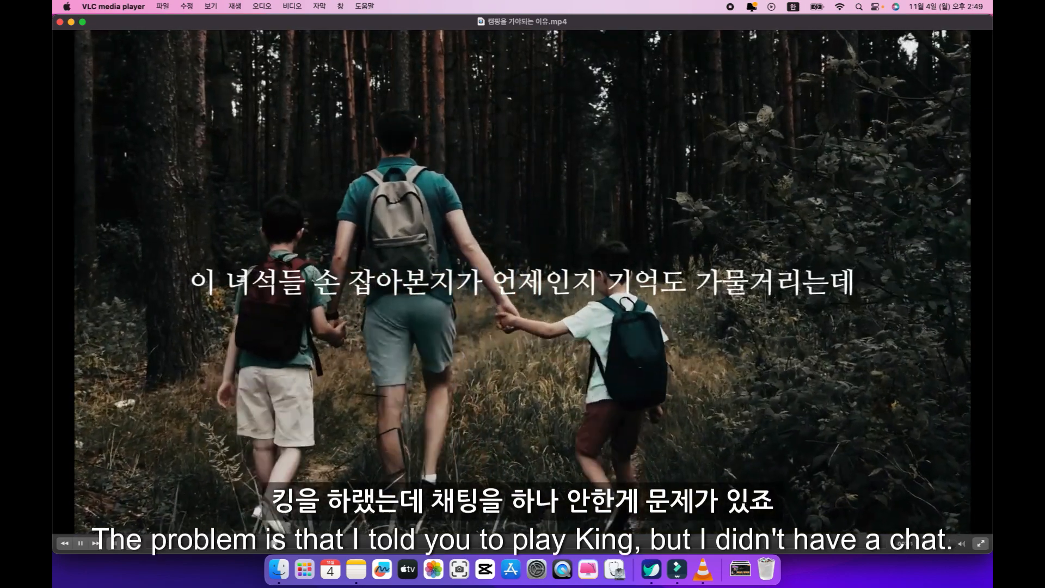
Raise the playback volume to check the exported video's sound, and close the player
key("space")
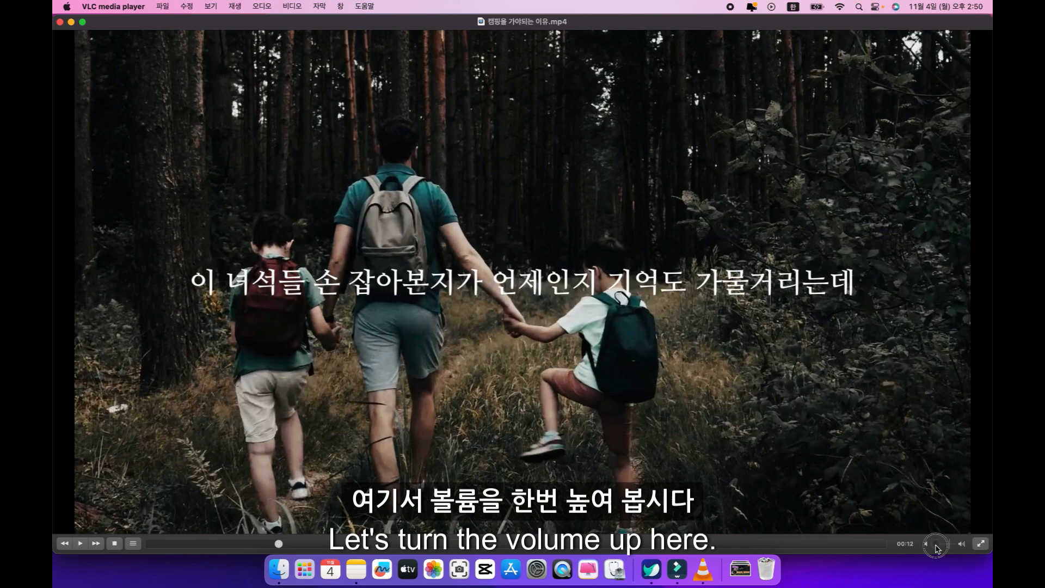
left_click_drag(935, 545, 942, 546)
key("space")
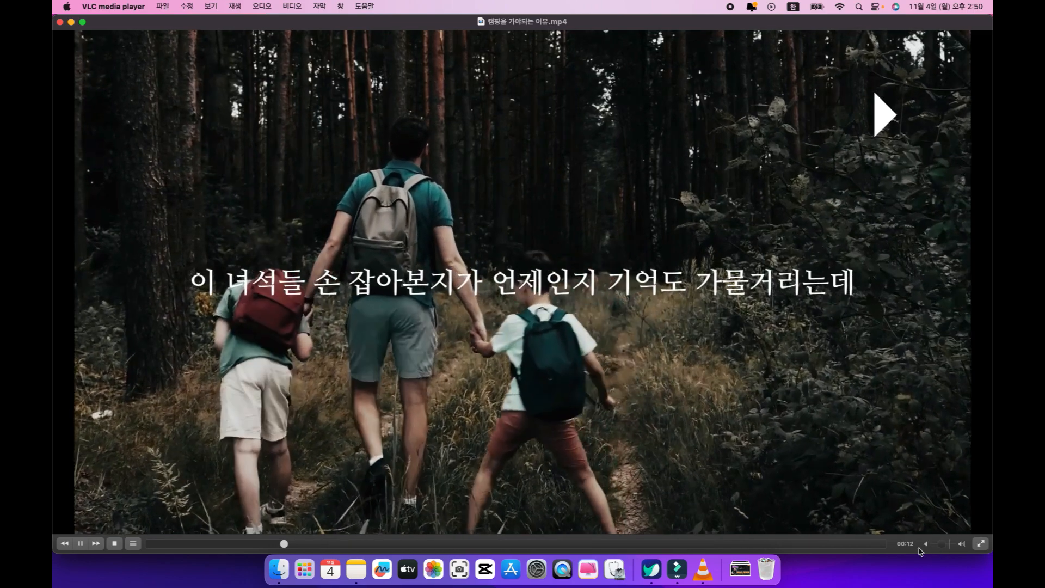
key("super+Up")
key("super+Up")
key("super+Up")
key("super+Up")
key("super+Up")
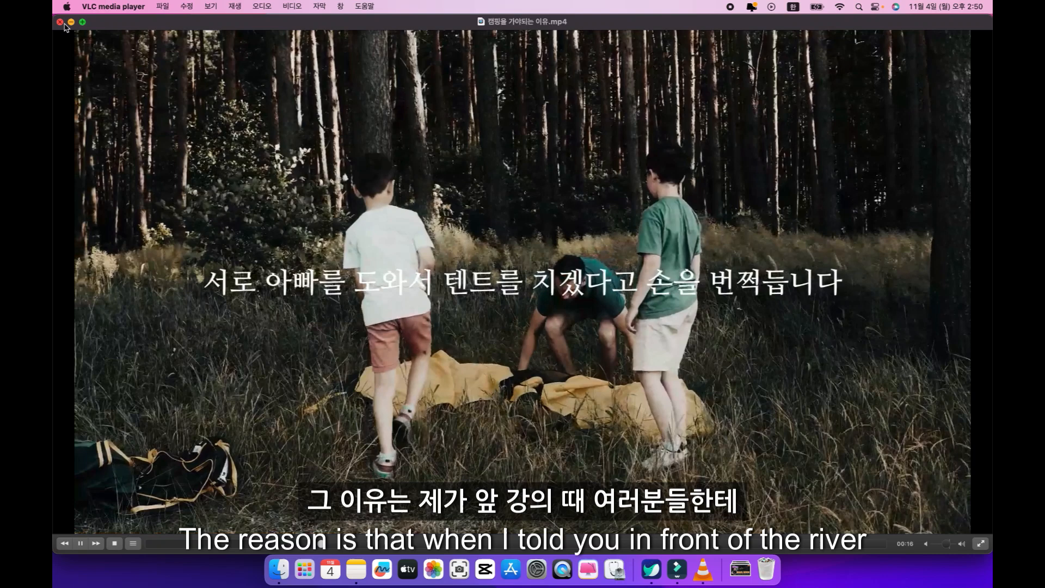
left_click(60, 22)
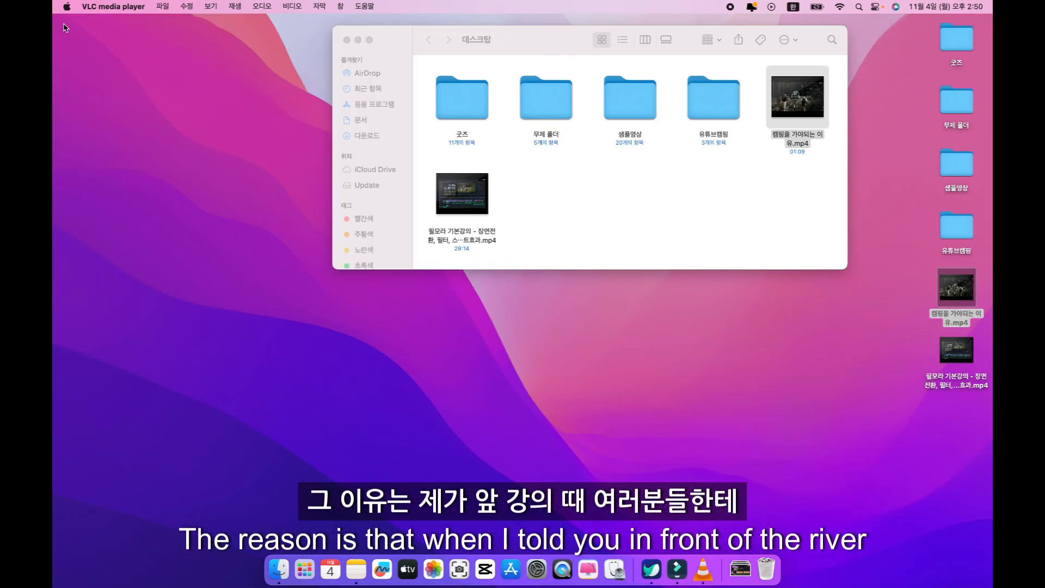
Return to Filmora, close the export window, and skim the timeline up to 00:00:29:06
left_click(677, 569)
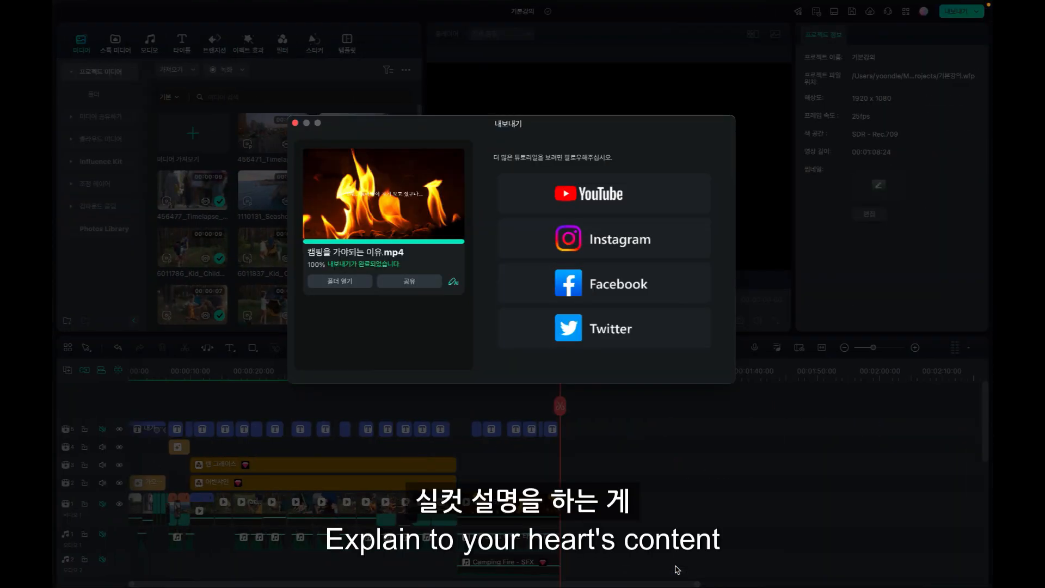
left_click(297, 123)
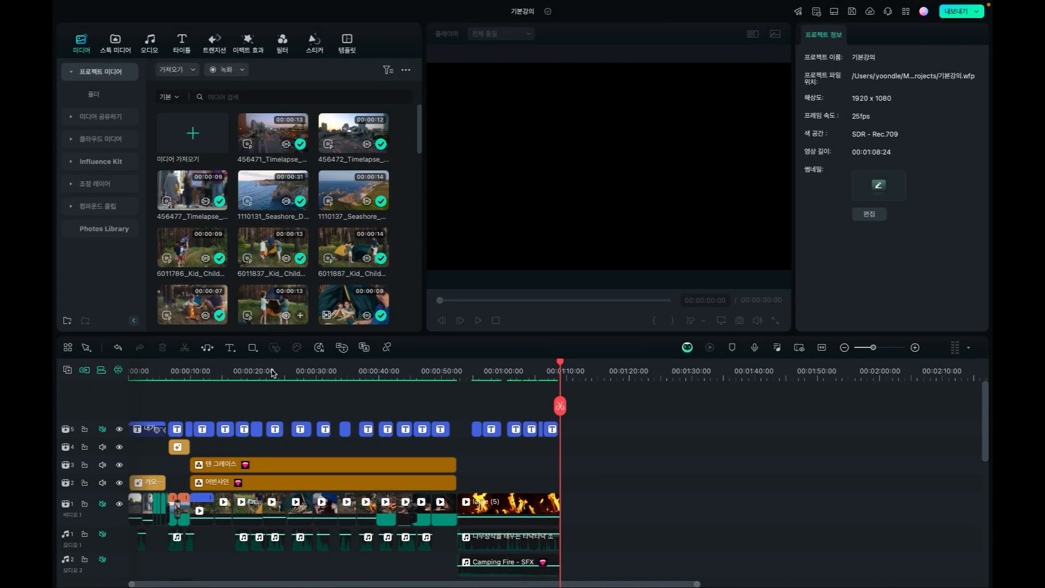
left_click(264, 371)
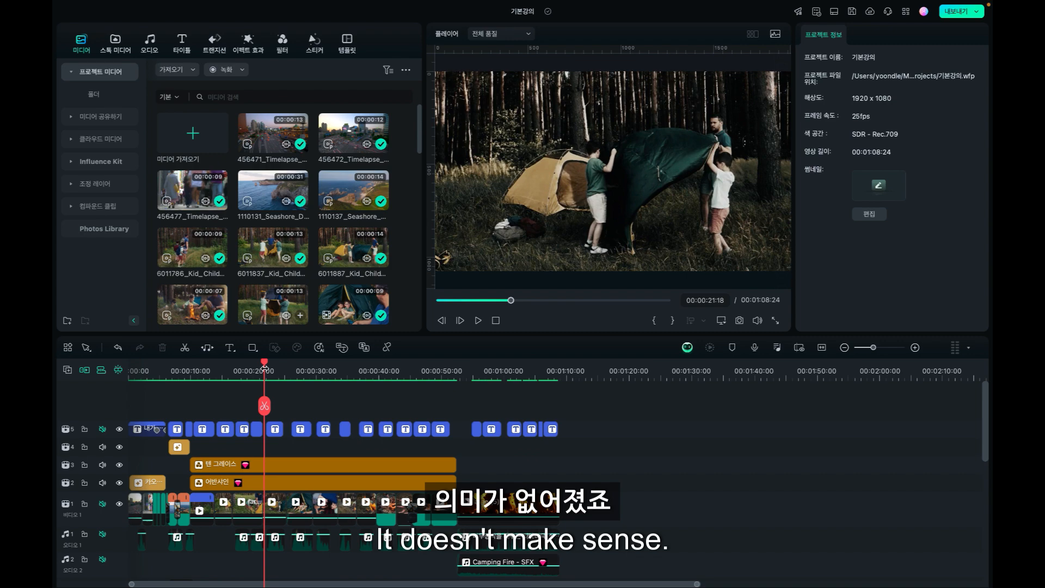
left_click(173, 368)
left_click_drag(173, 364, 310, 373)
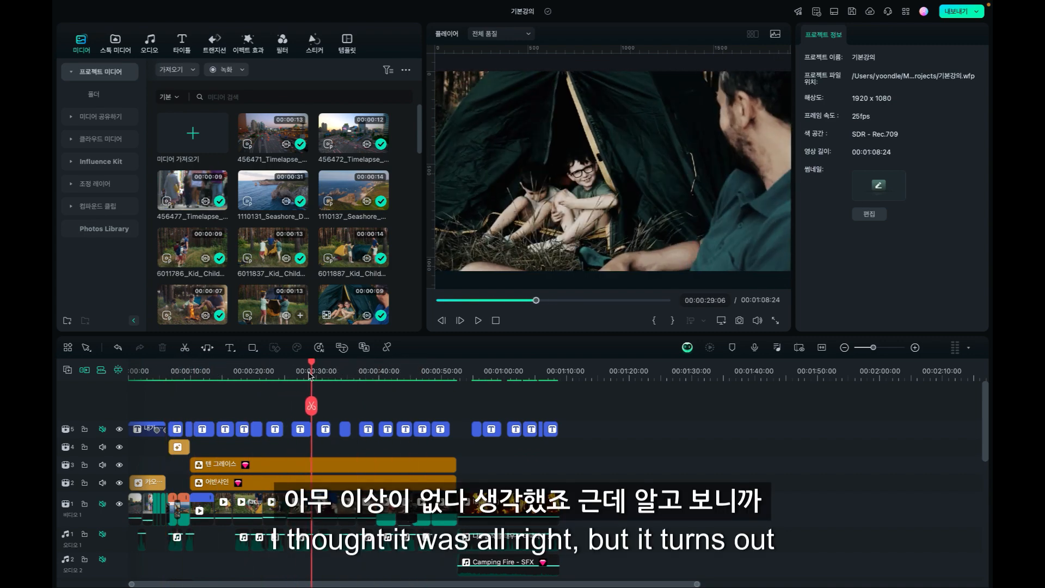
Unmute video tracks 5 and 1 and audio tracks 1 to 4 in the timeline
left_click(102, 429)
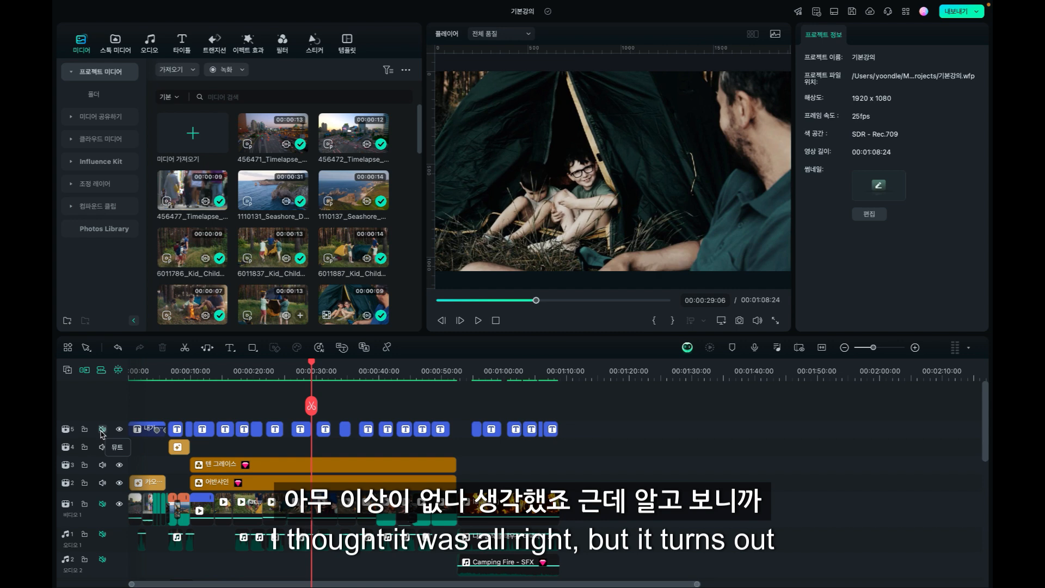
left_click(103, 504)
left_click(102, 534)
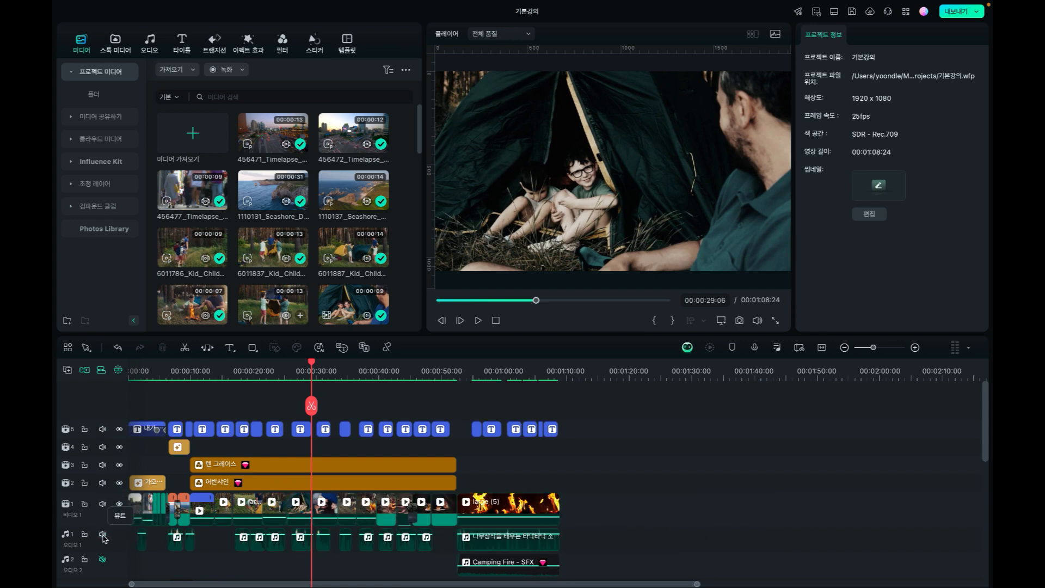
scroll(99, 470, "down", 3)
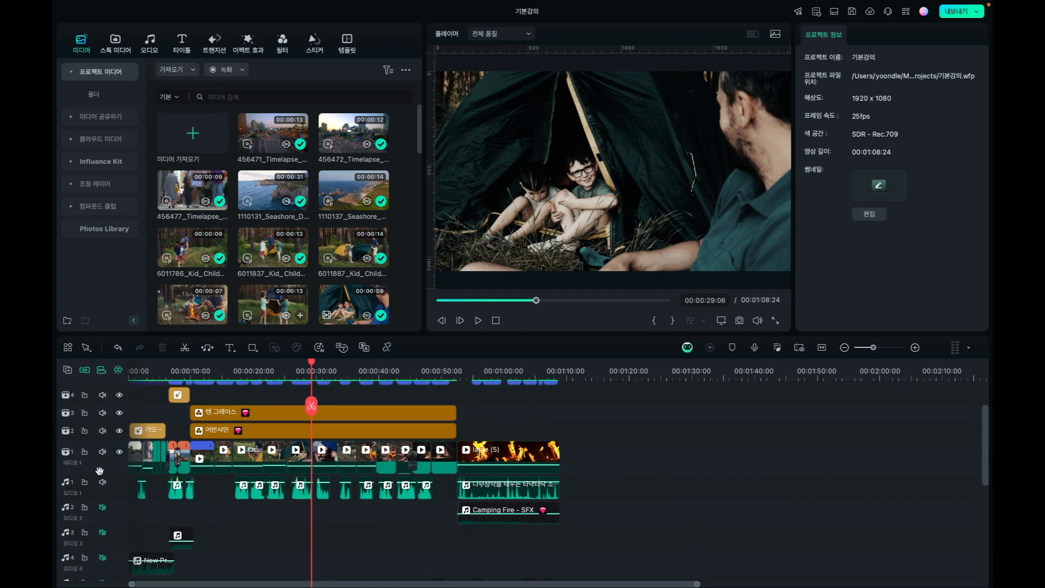
left_click(102, 507)
left_click(102, 532)
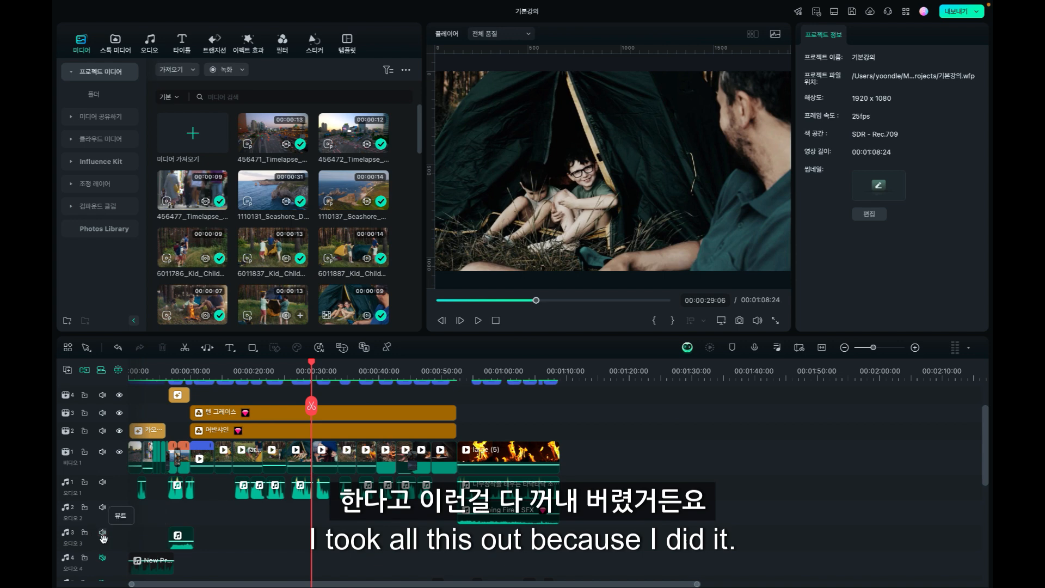
left_click(103, 559)
Unmute audio tracks 5 to 9 in the timeline
scroll(101, 538, "down", 5)
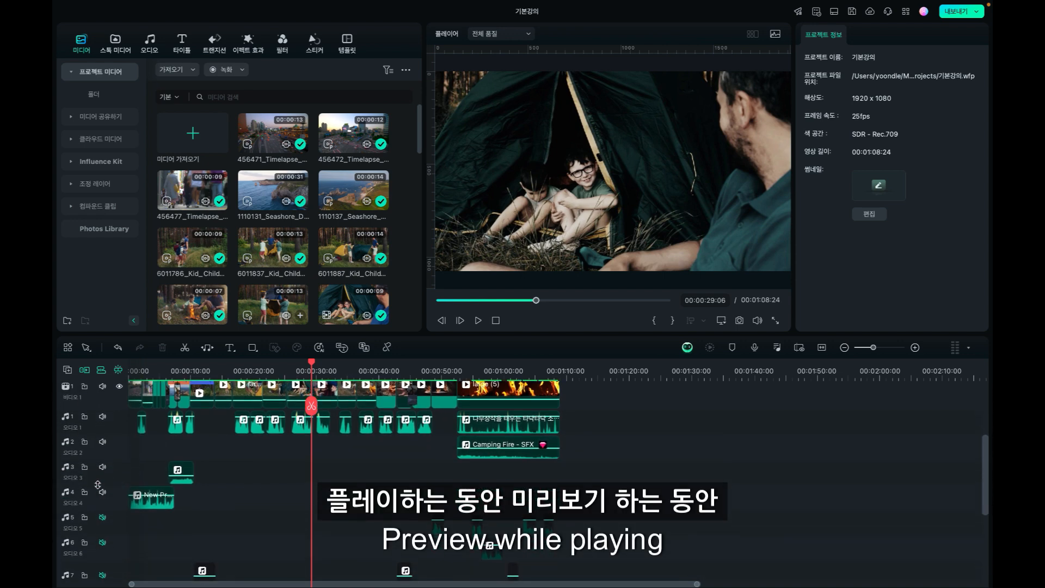
left_click(102, 497)
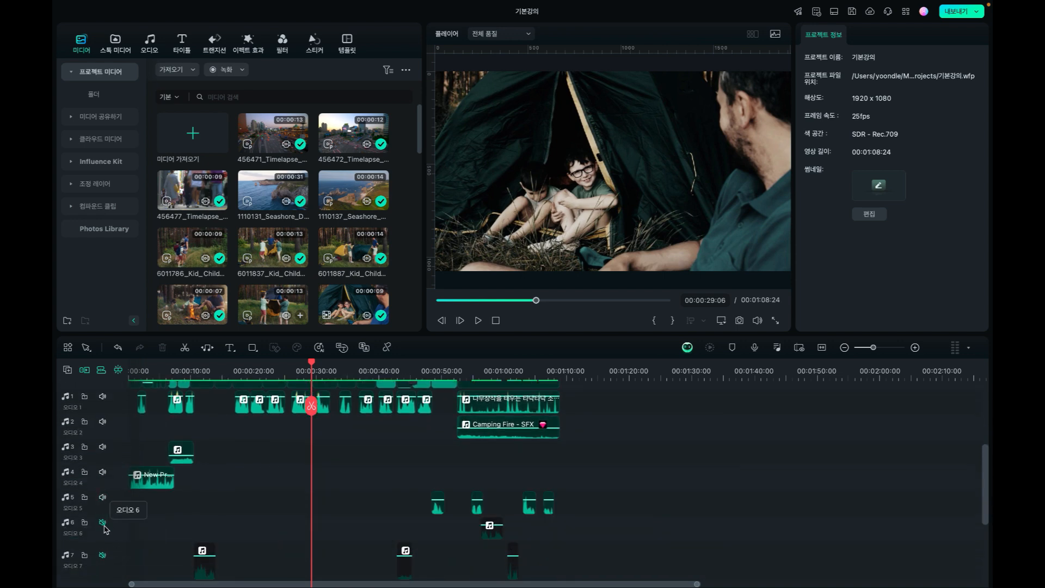
left_click(102, 524)
left_click(102, 554)
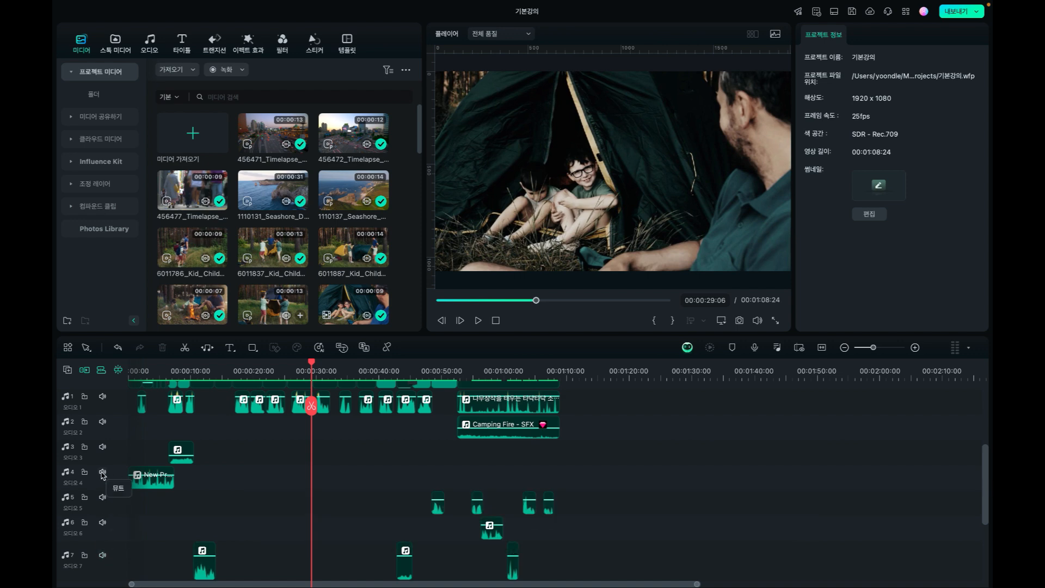
scroll(102, 475, "down", 5)
left_click(102, 488)
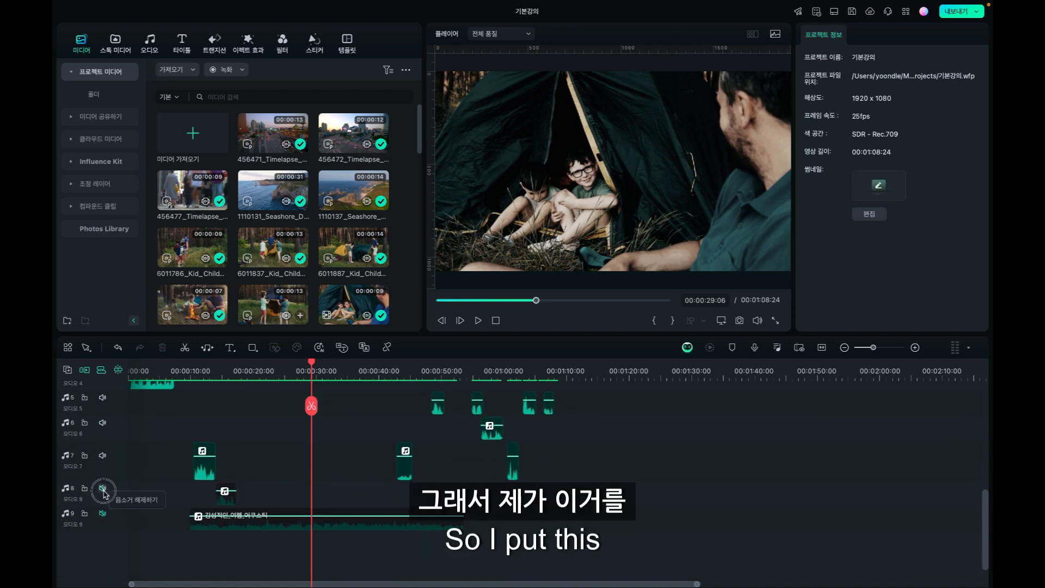
left_click(103, 514)
Preview the project from 00:00:04:21 for a few seconds to check its sound
left_click(159, 366)
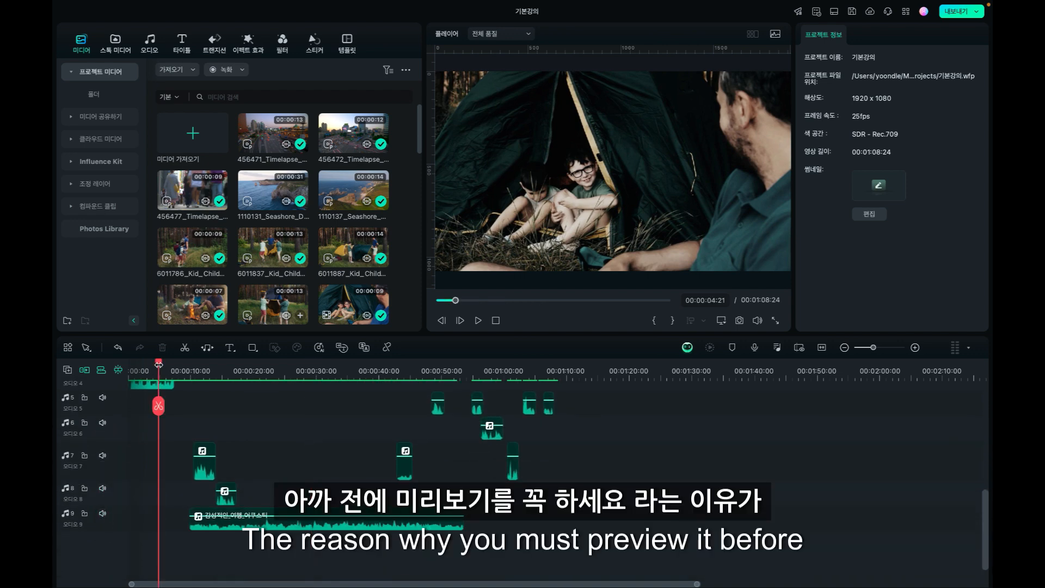
left_click(478, 320)
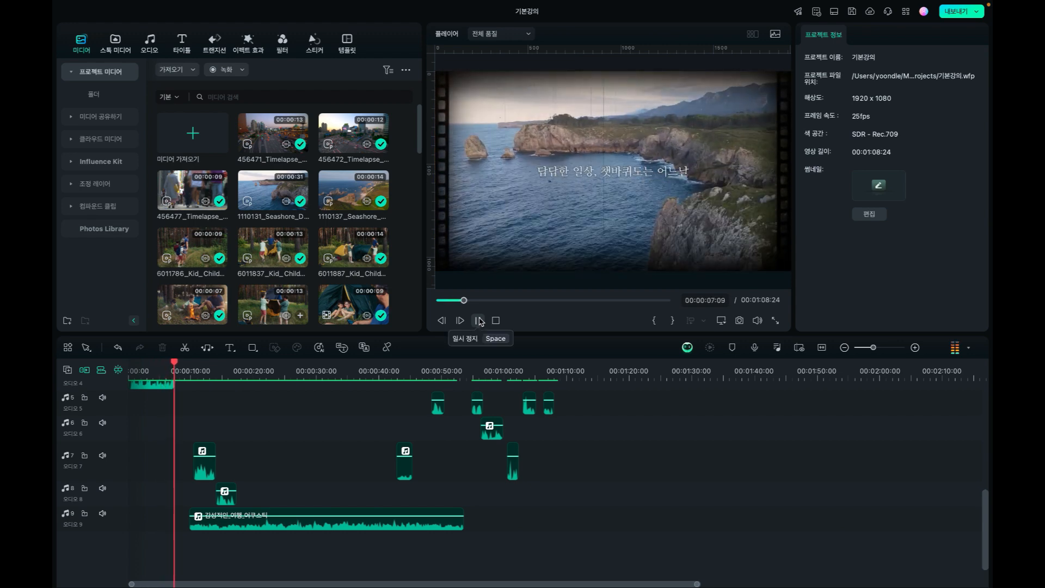
left_click(478, 321)
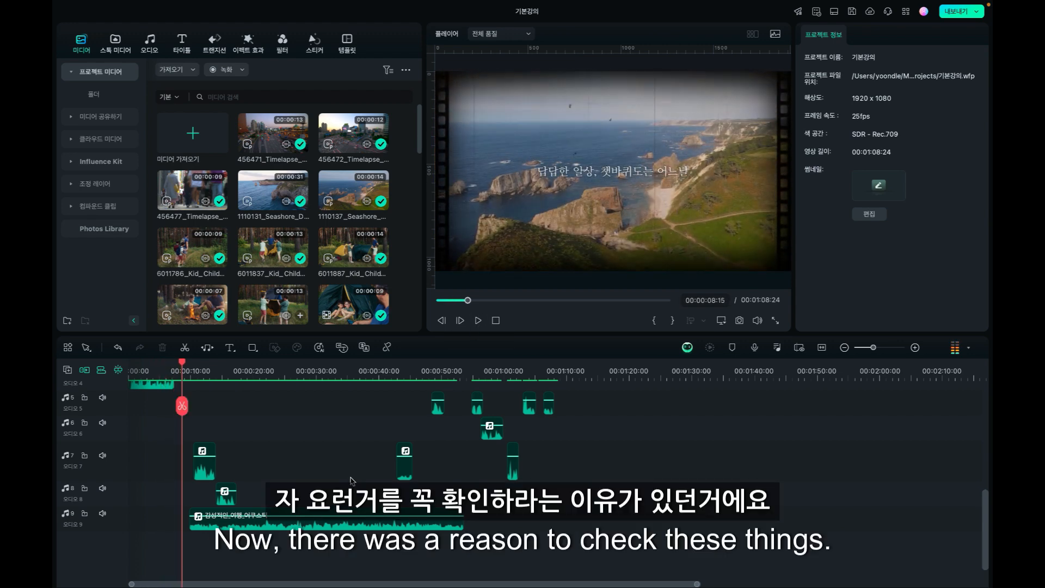
Select the two audio clips beside the playhead on audio track 1 and set their volume to -0.63 dB
scroll(351, 481, "up", 3)
scroll(351, 480, "up", 5)
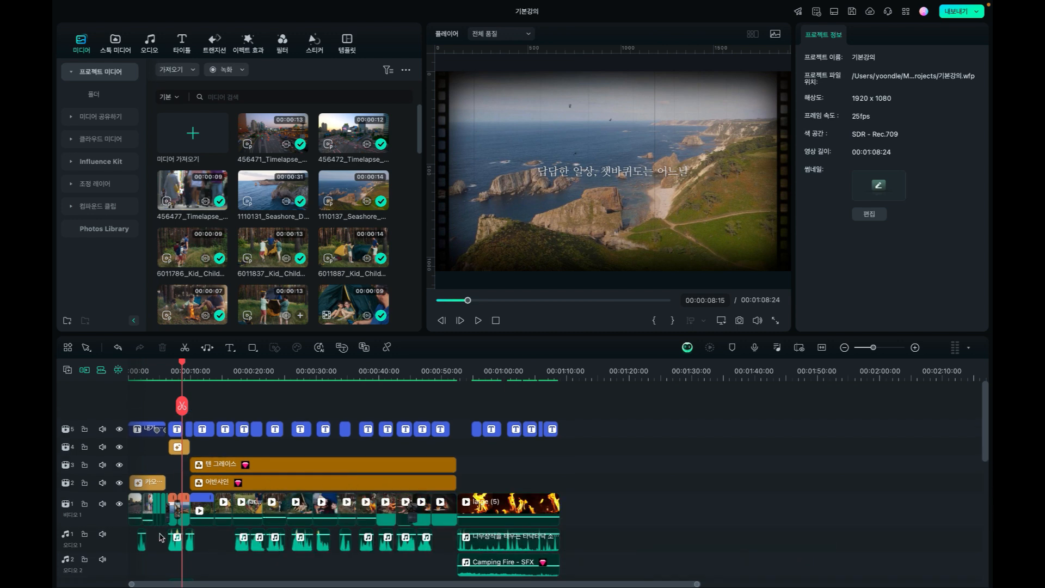
left_click(201, 550)
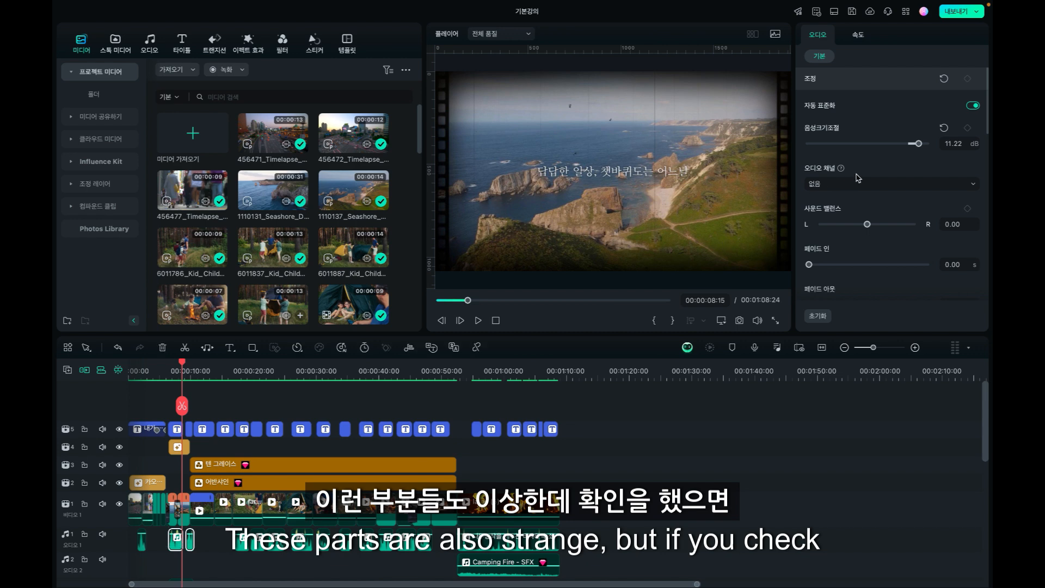
left_click_drag(917, 143, 908, 145)
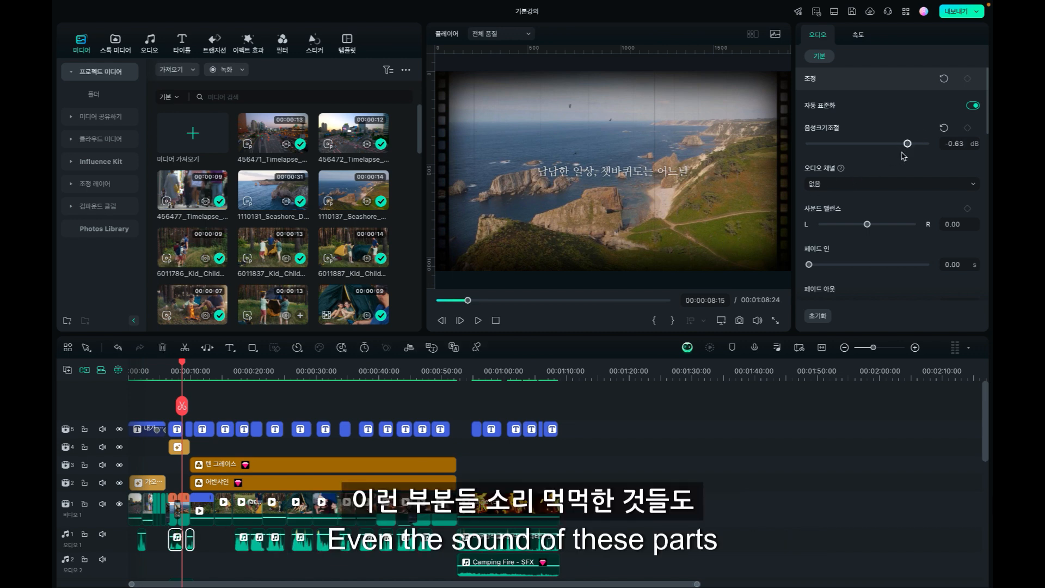
scroll(904, 157, "down", 5)
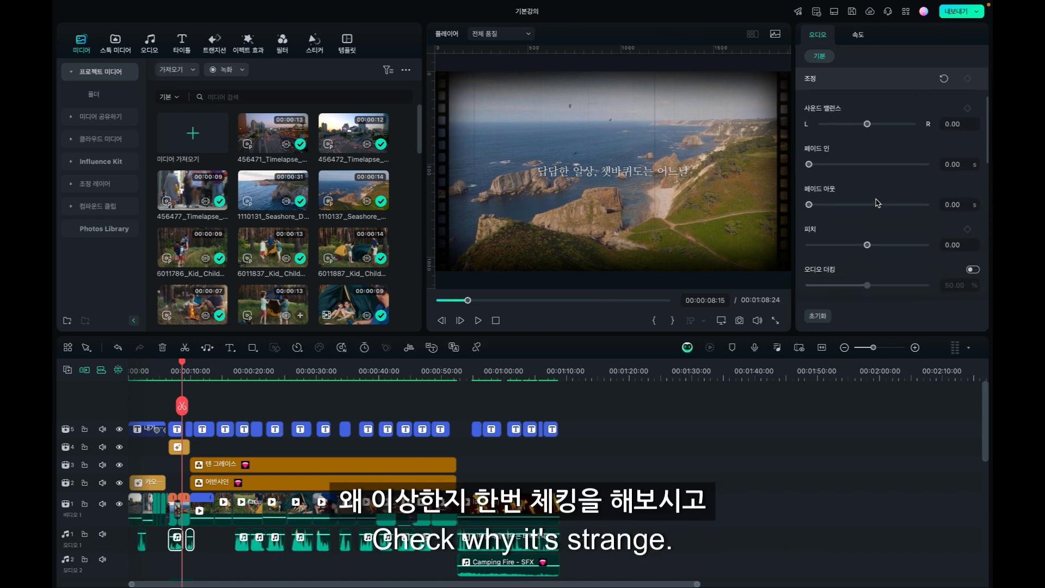
scroll(892, 153, "down", 4)
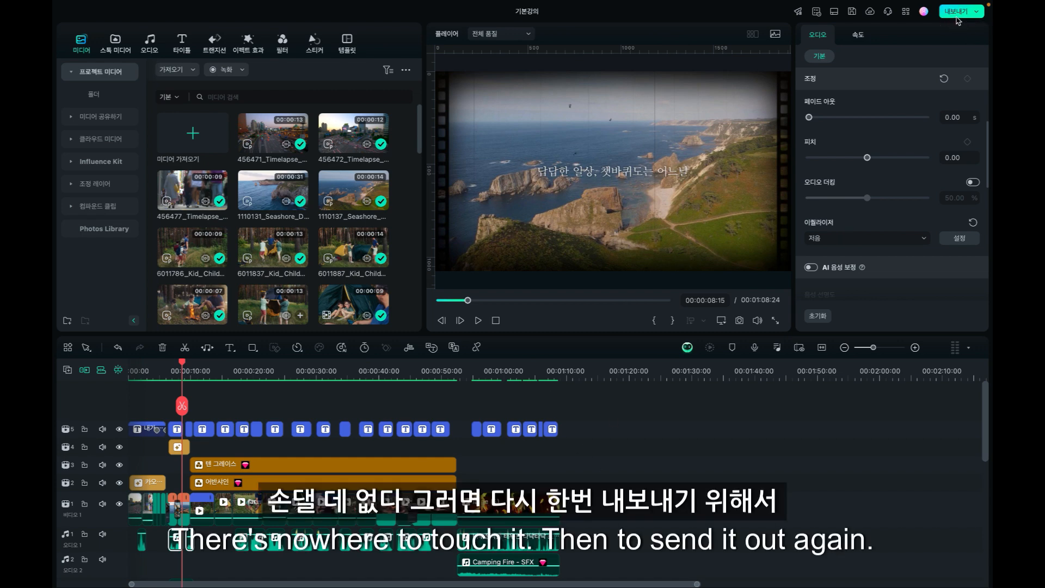
Open the export settings for a local file and name the output file 123
key("super+e")
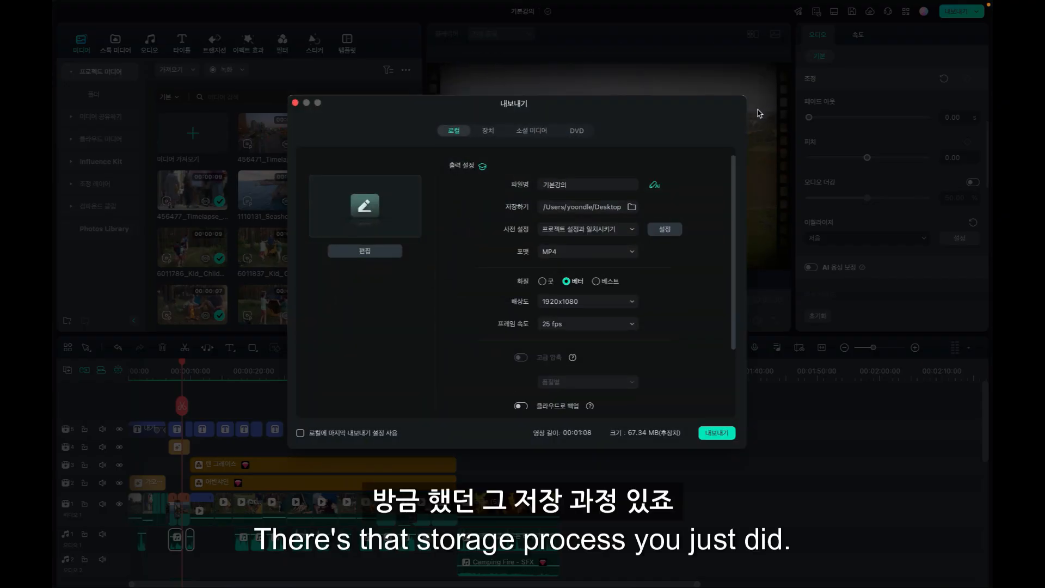
left_click(605, 186)
left_click_drag(592, 186, 431, 187)
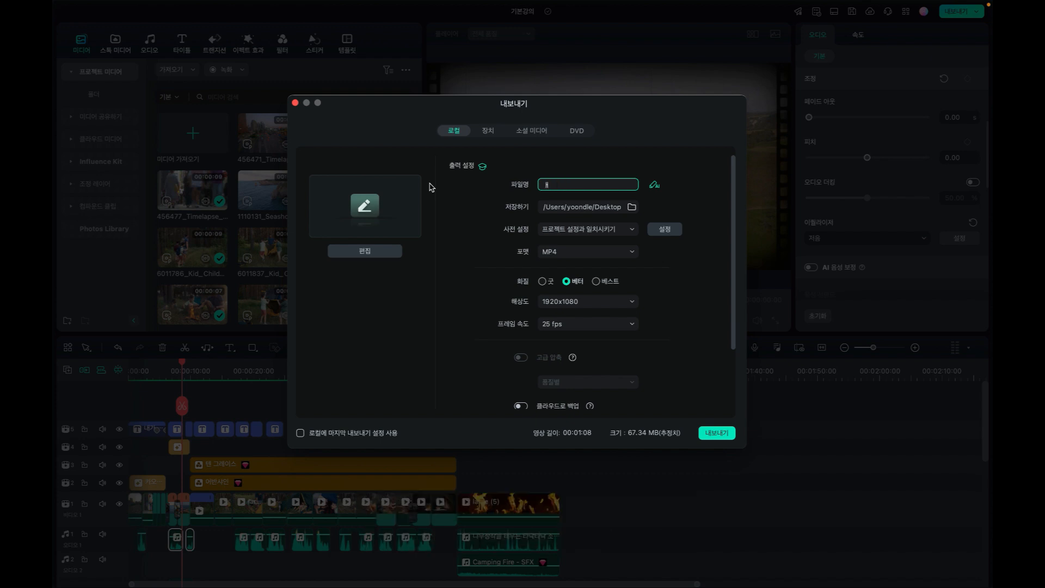
key("BackSpace")
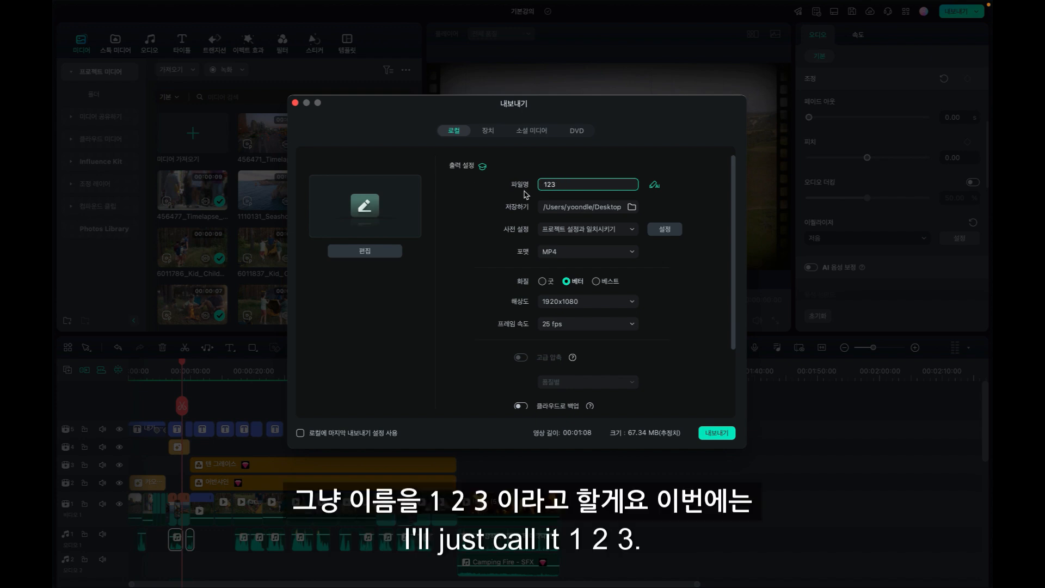
Set the export quality to 베스트 and the frame rate to 30 fps, and start exporting the MP4
left_click(612, 283)
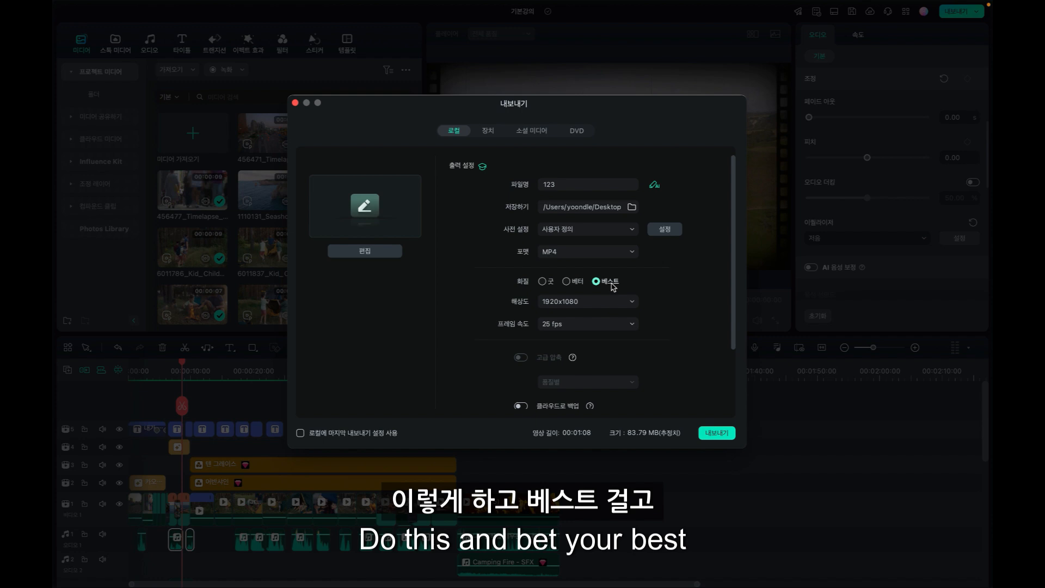
left_click(593, 324)
left_click(561, 434)
scroll(671, 341, "down", 1)
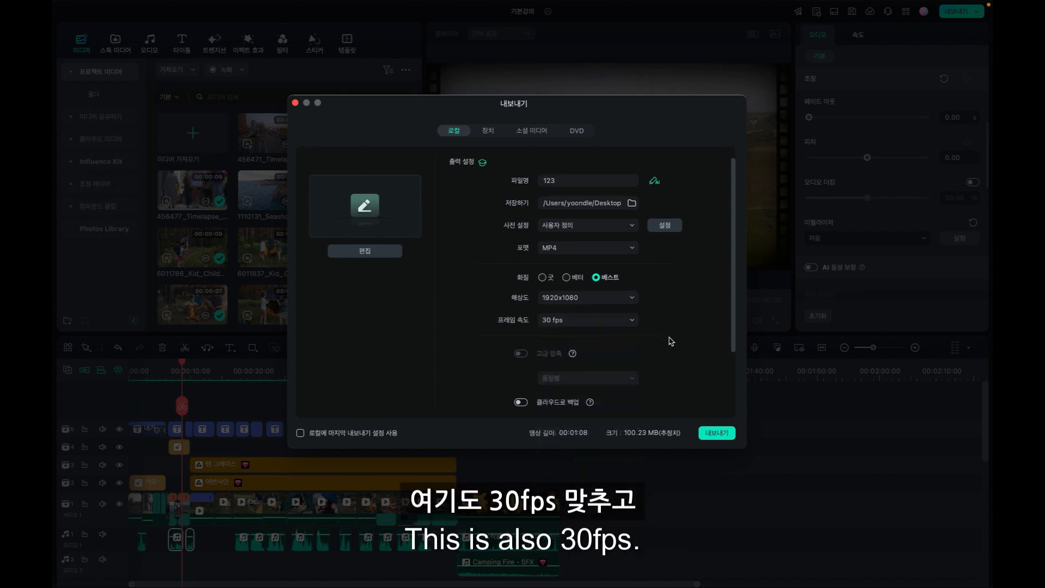
scroll(670, 341, "down", 3)
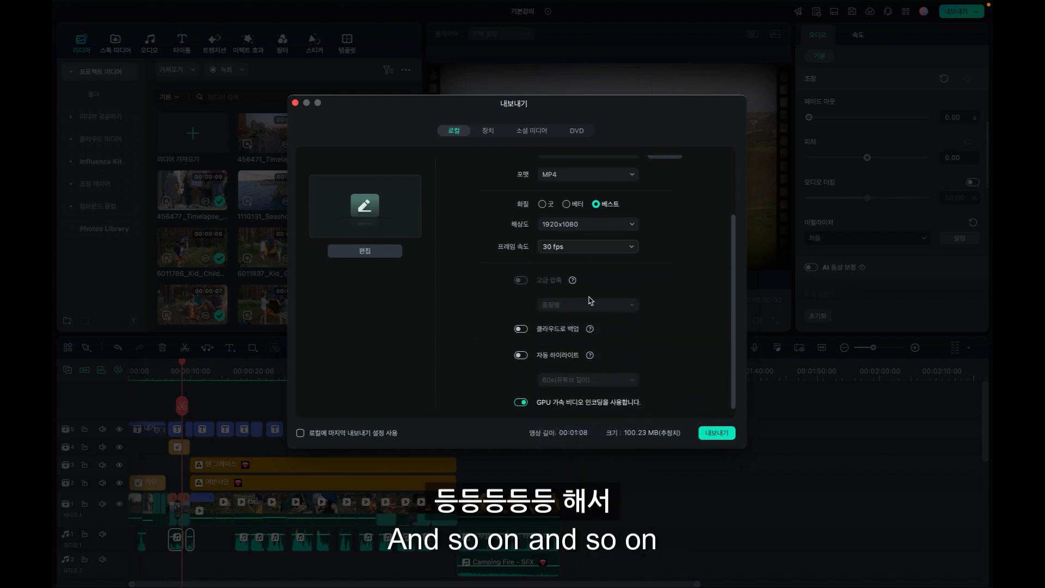
left_click(717, 434)
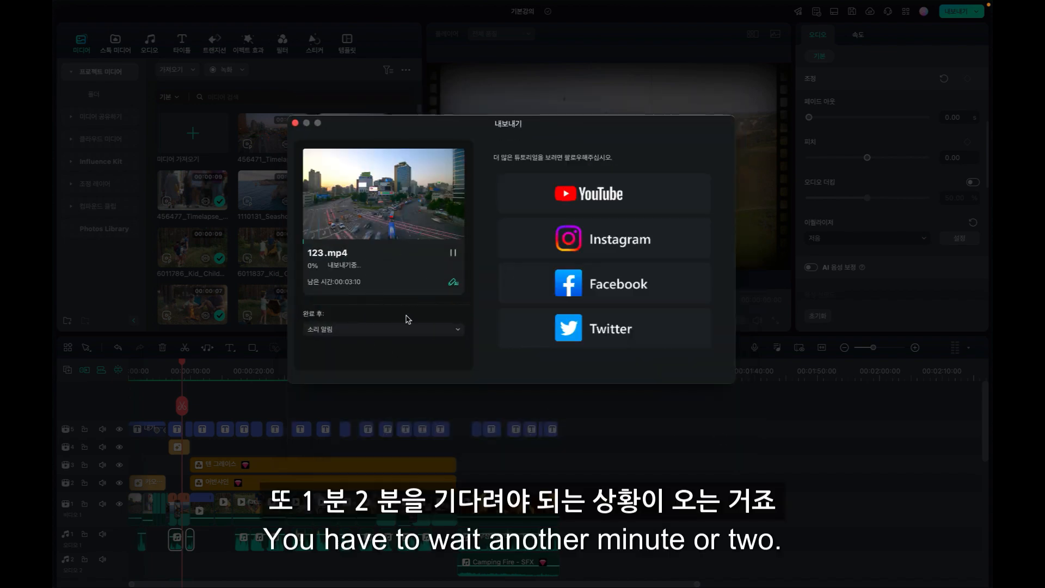